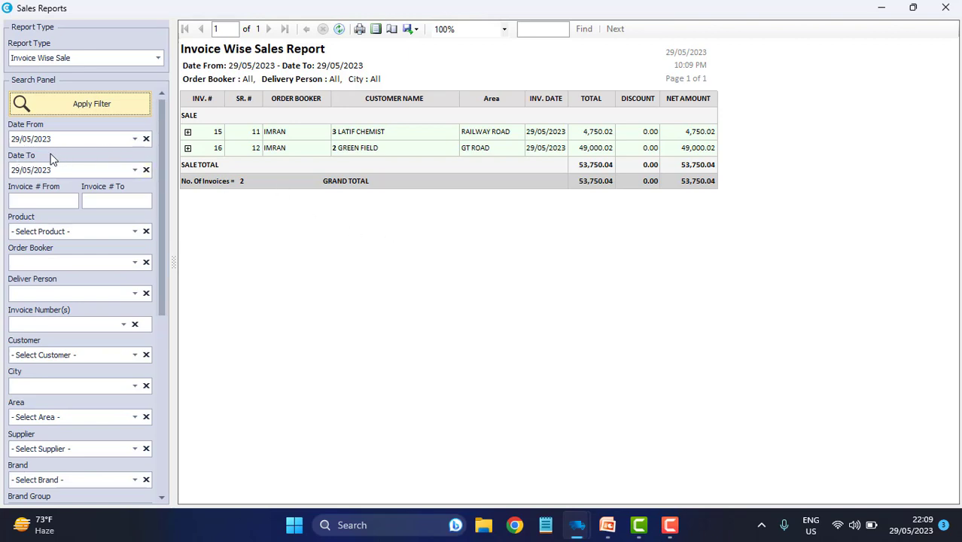
Set the report's date range from 01/05/2023 to 29/05/2023 and regenerate the Invoice Wise Sale report
click(135, 138)
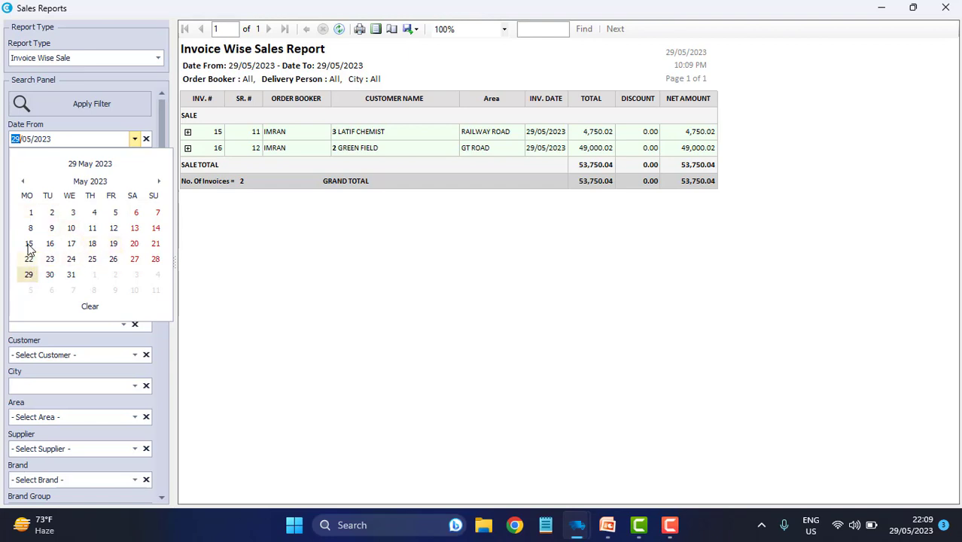
click(30, 212)
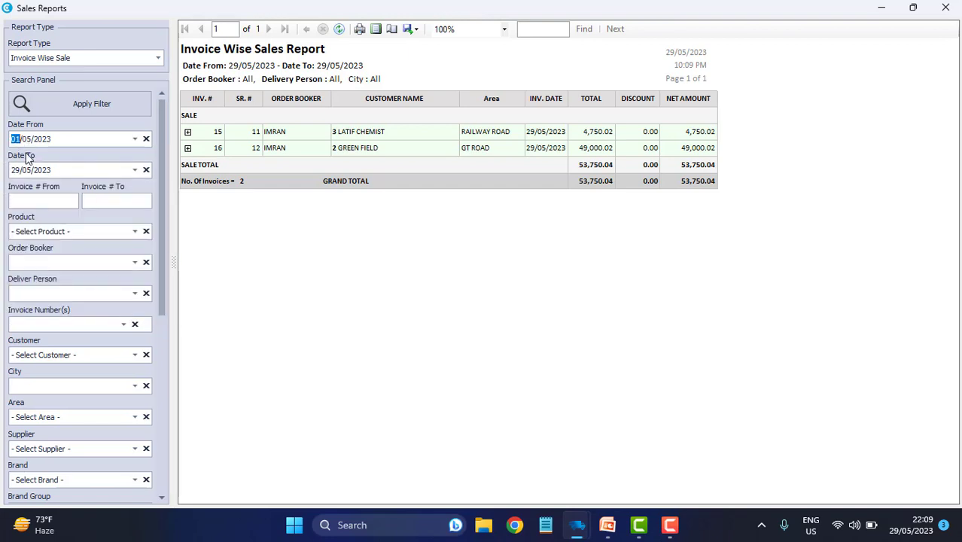
click(136, 171)
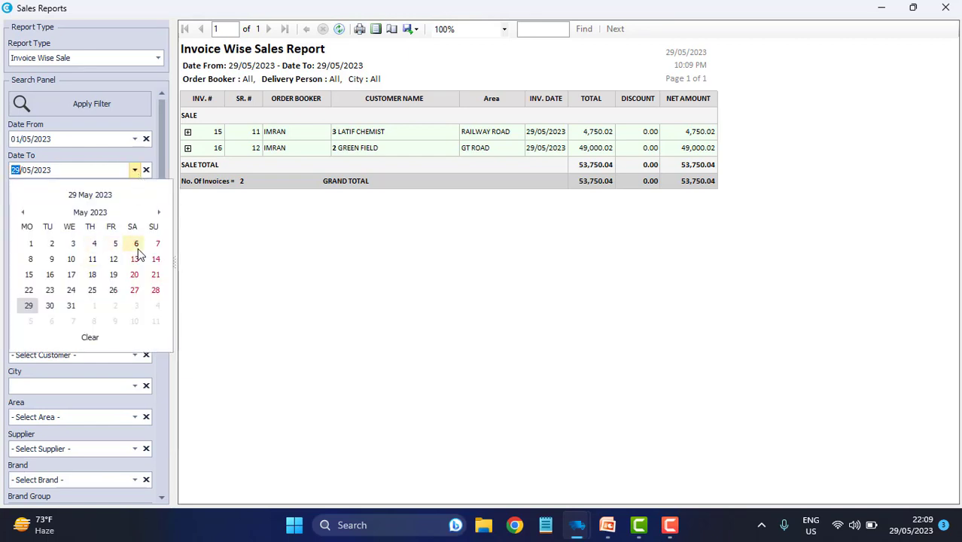
click(137, 170)
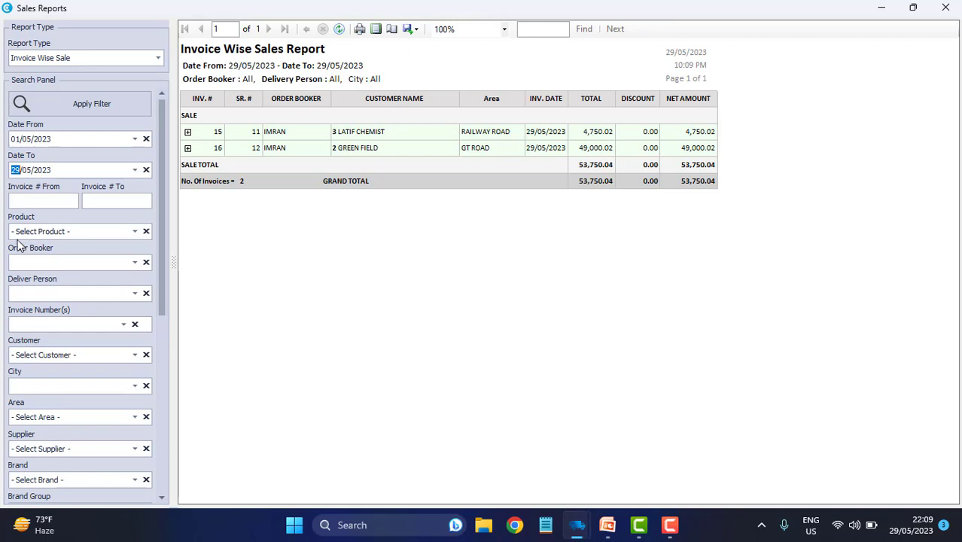
click(53, 234)
click(53, 237)
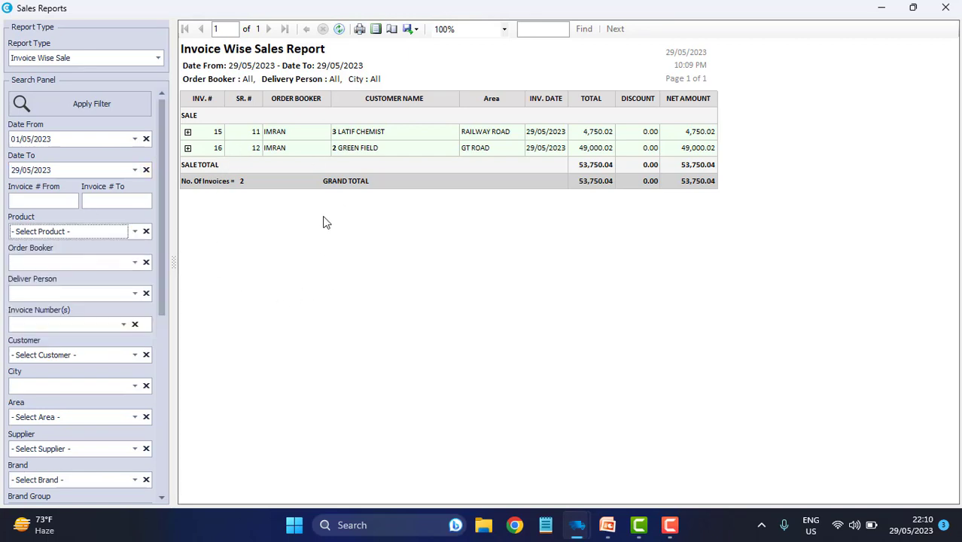
click(94, 229)
click(93, 229)
click(84, 103)
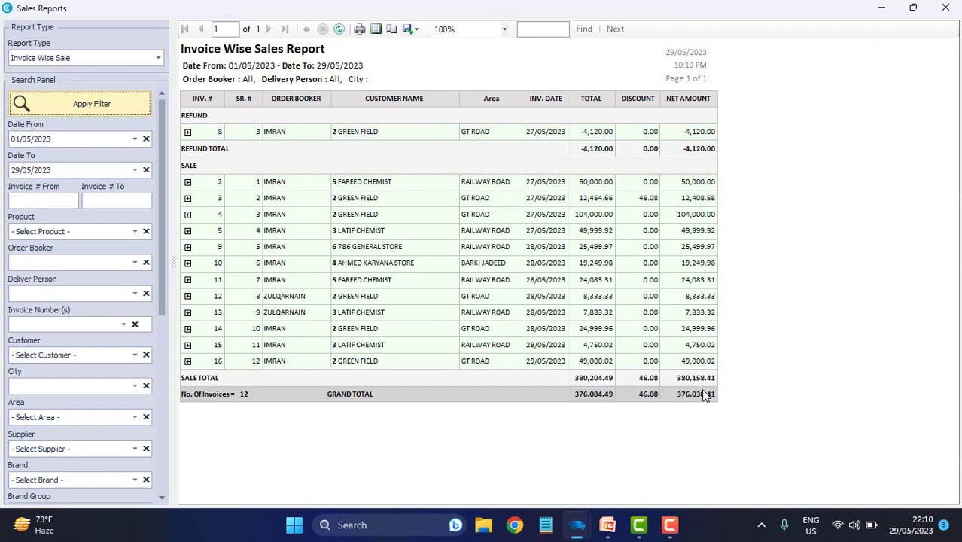
Expand invoices 2 and 3 in the sale section to view their product lines, and collapse both again
click(188, 183)
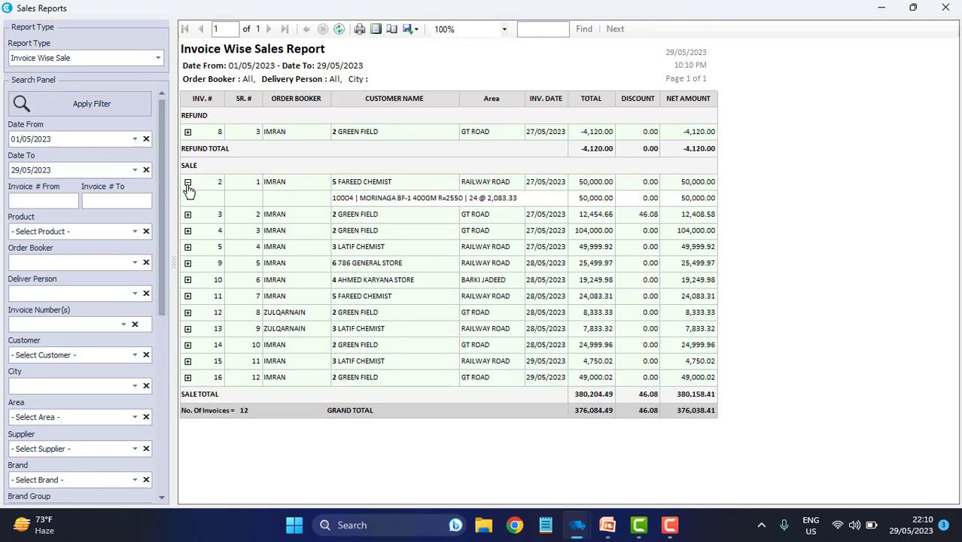
click(188, 214)
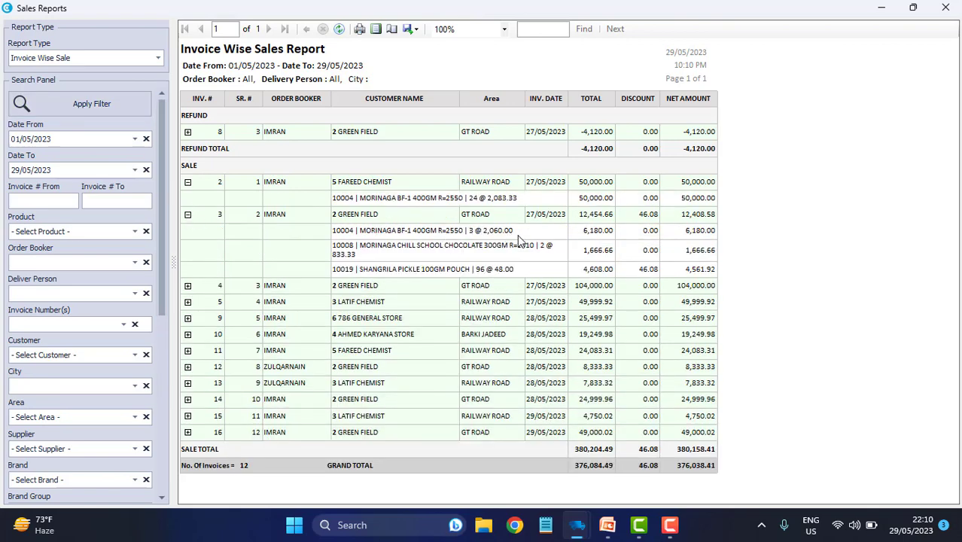
click(188, 183)
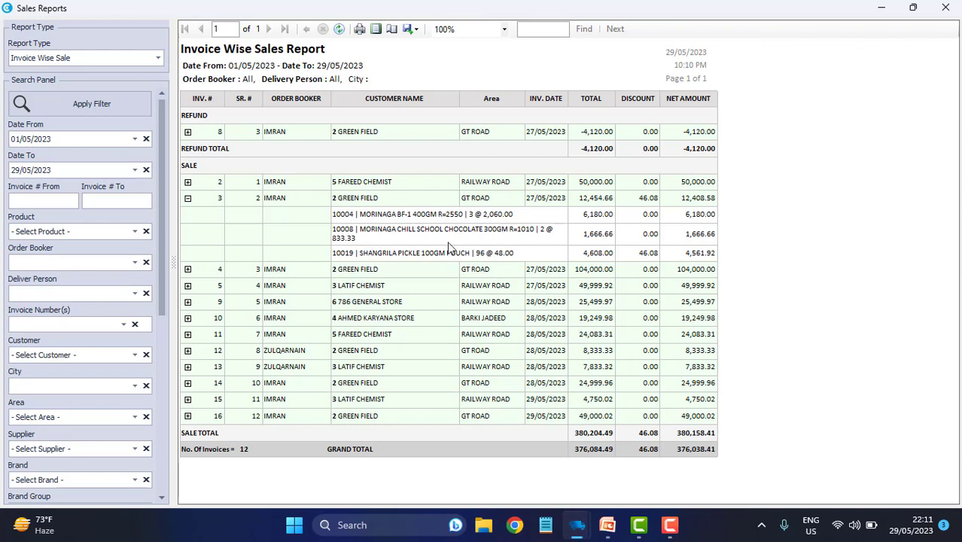
click(188, 198)
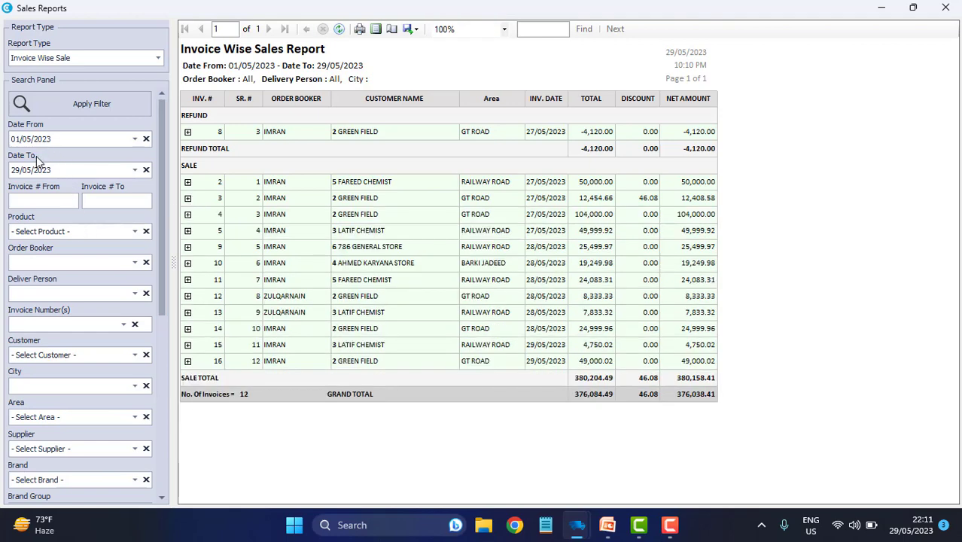
Filter the sales report by the product MORINAGA BF-1 400GM R=2550
click(36, 234)
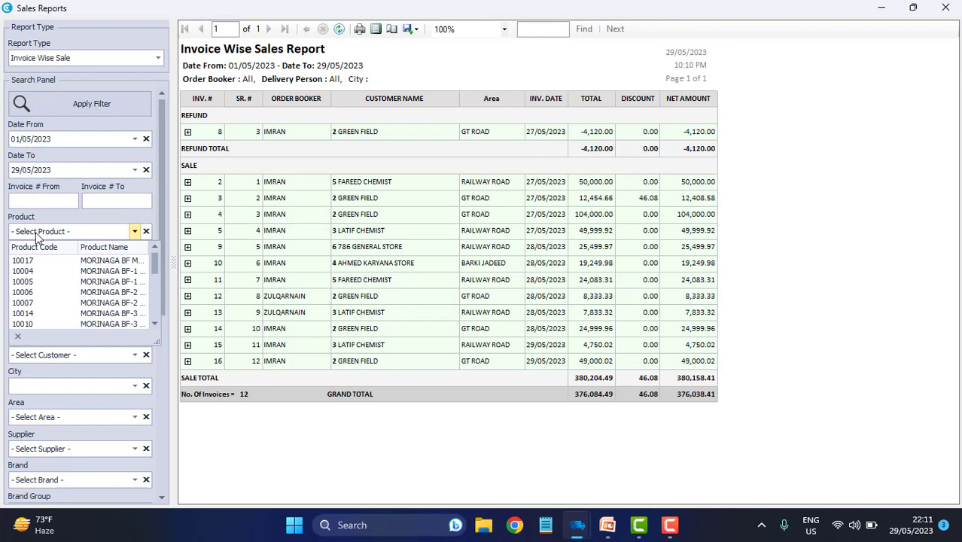
click(101, 271)
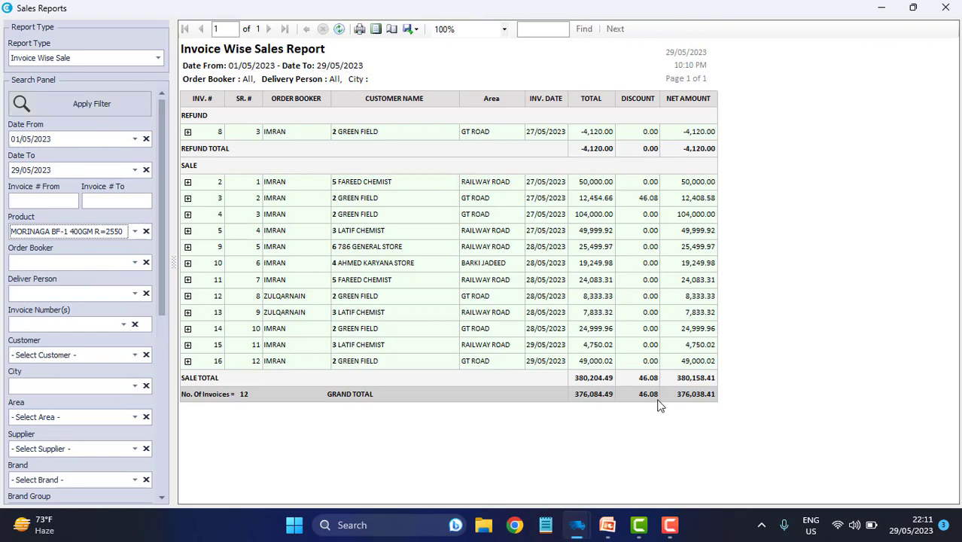
click(86, 111)
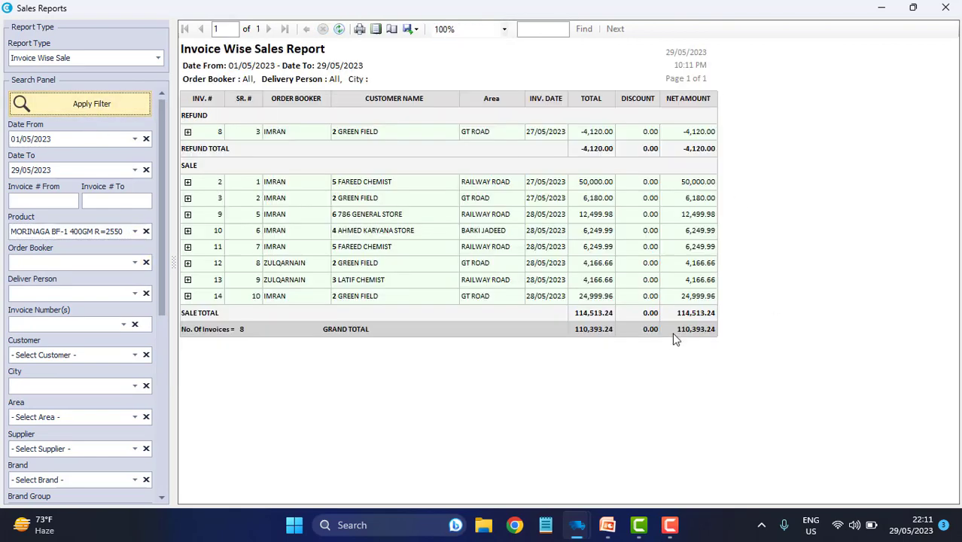
Expand invoices 3, 9, 10, 11 and 12 to examine the product lines of the filtered report
click(188, 200)
click(188, 233)
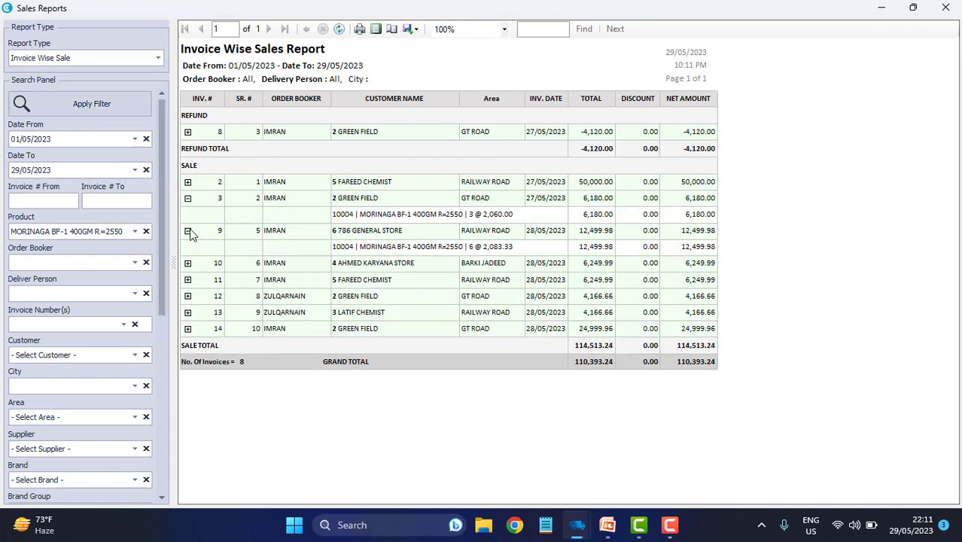
click(188, 264)
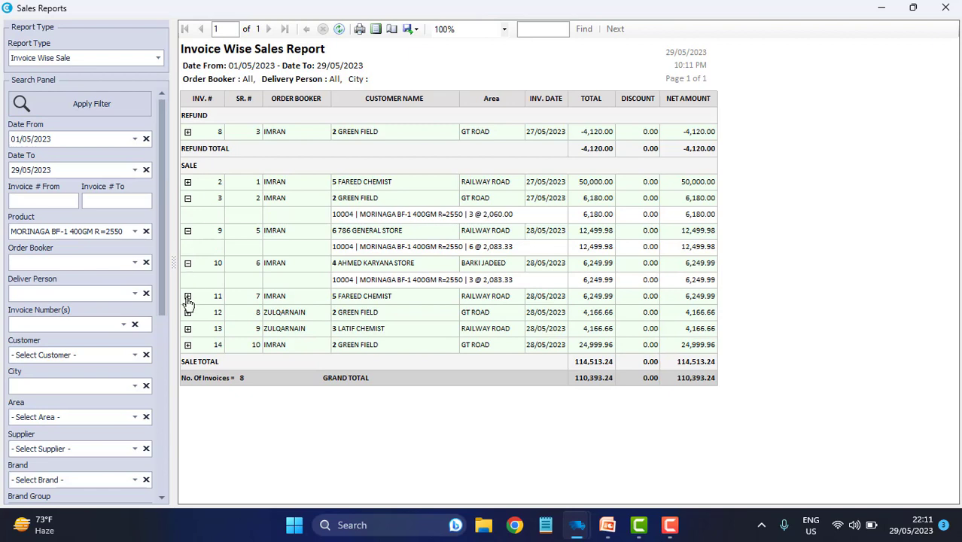
click(188, 295)
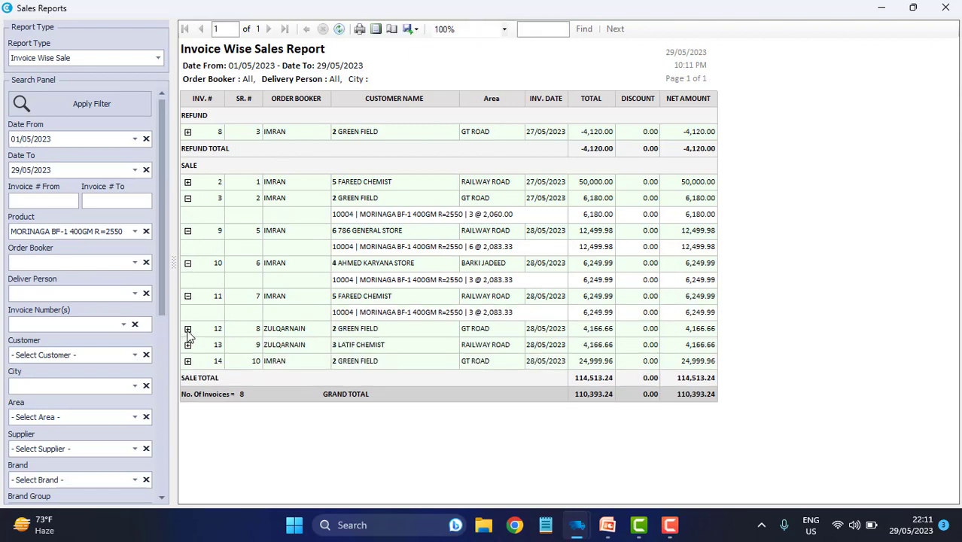
click(188, 328)
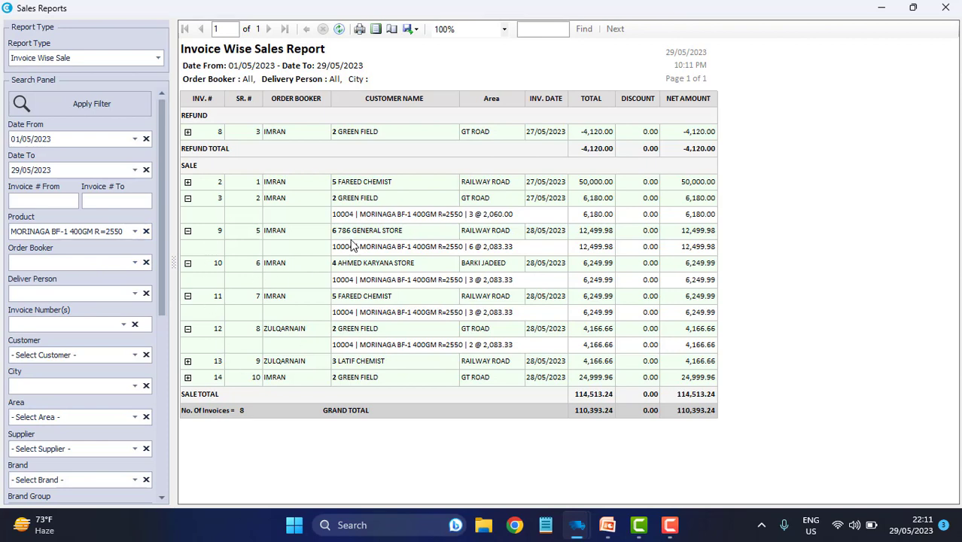
Clear the product filter and regenerate the report for all products
click(146, 232)
click(68, 264)
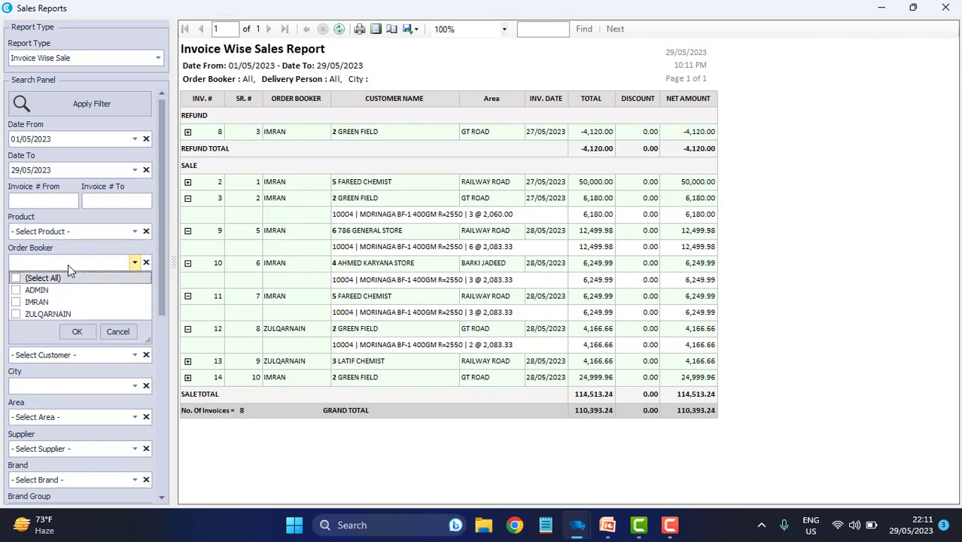
click(68, 264)
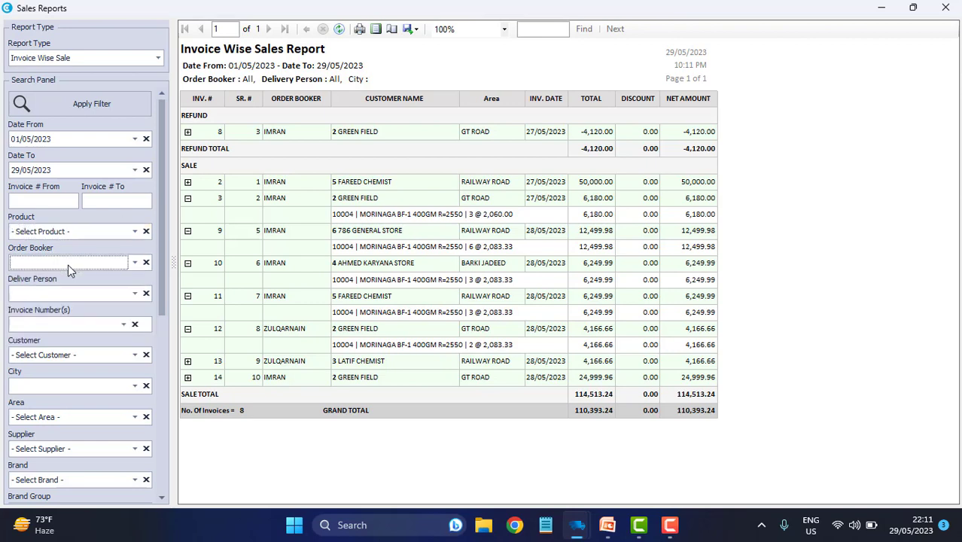
click(146, 233)
click(116, 100)
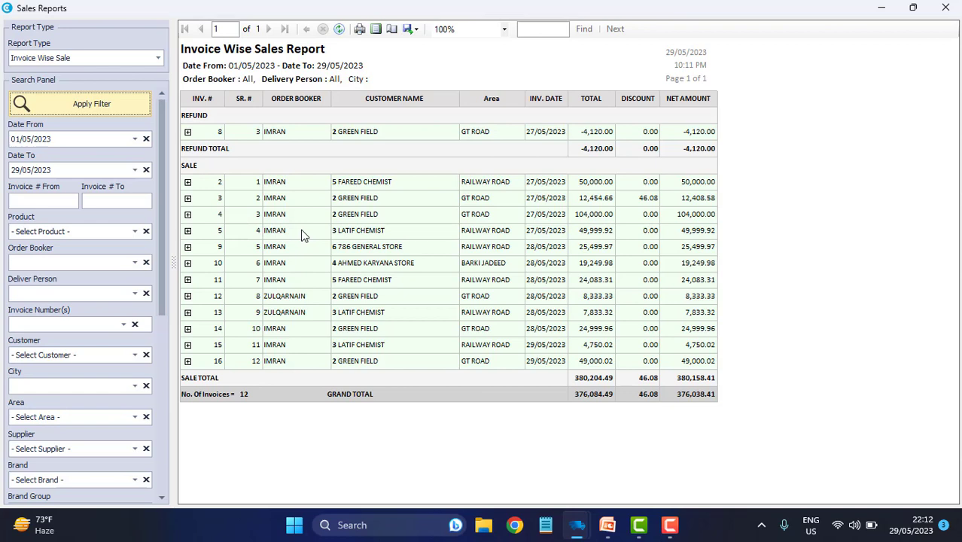
Filter the sales report by the order booker listed directly below ADMIN
click(37, 262)
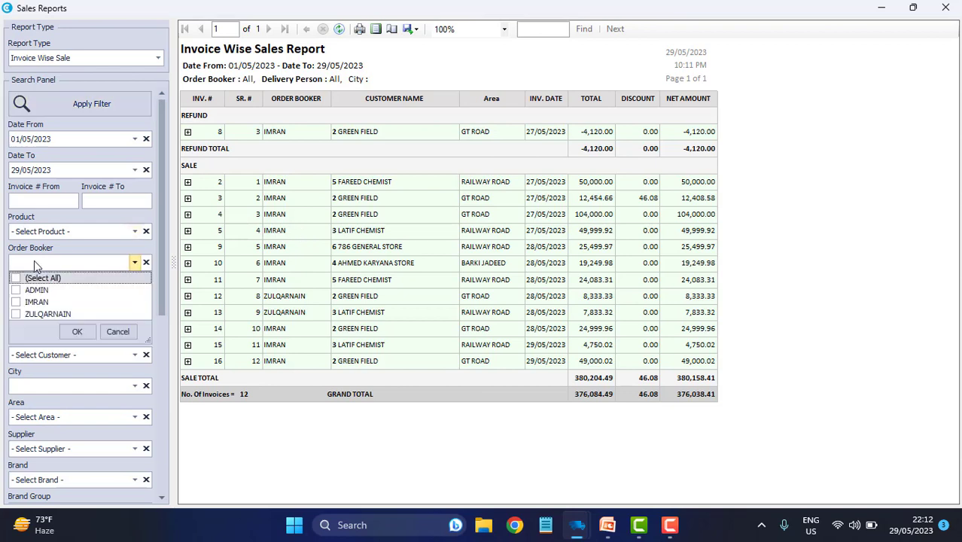
click(15, 302)
click(77, 332)
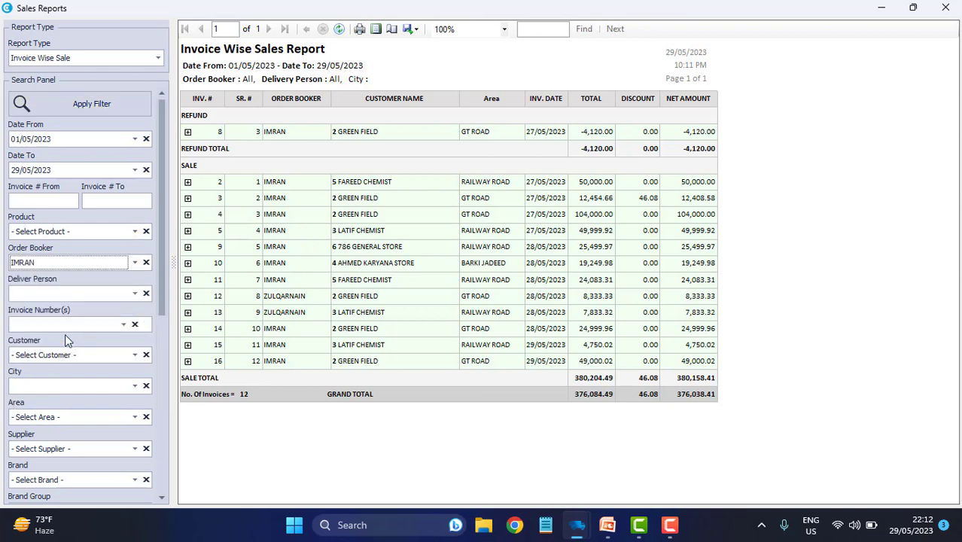
click(94, 111)
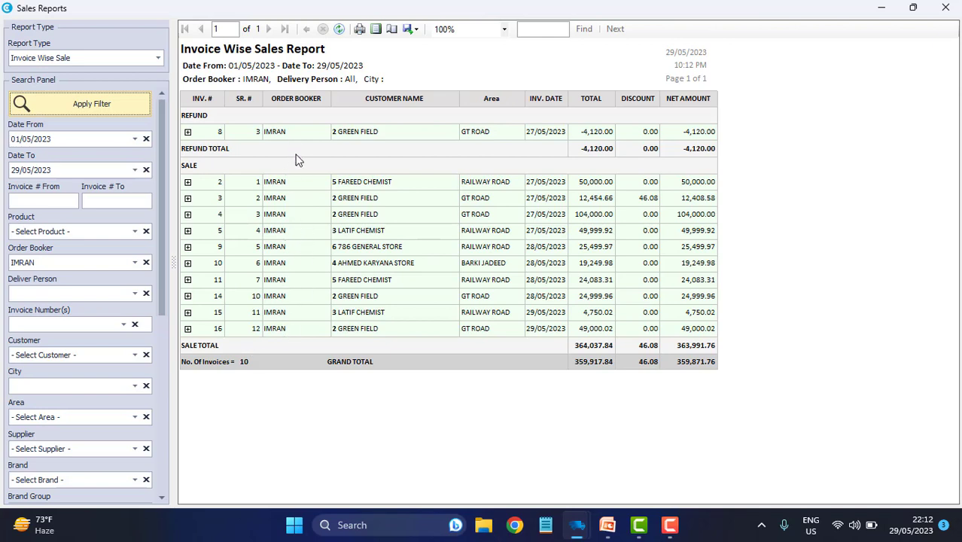
Change the order booker filter to ADMIN and the last listed booker, and regenerate the report
click(50, 263)
click(16, 302)
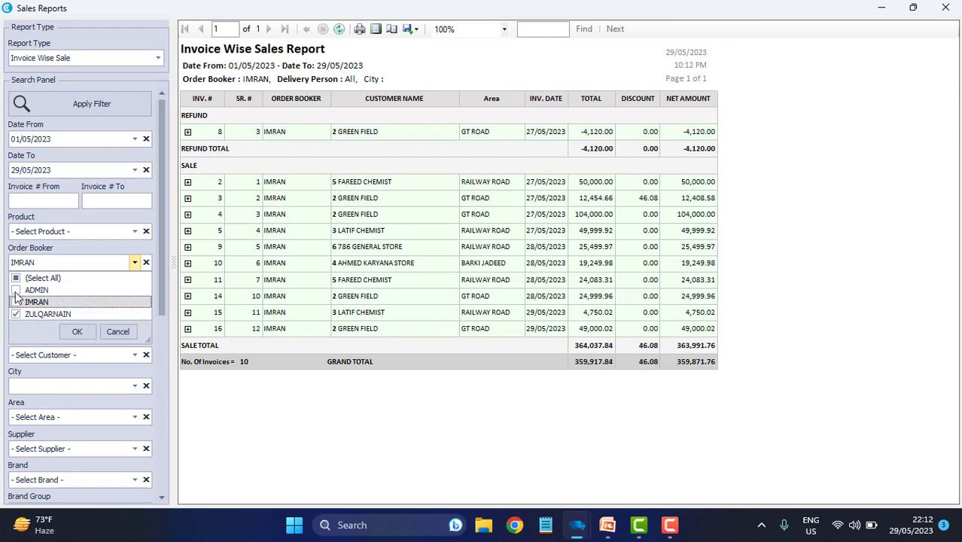
click(15, 290)
click(76, 331)
click(89, 105)
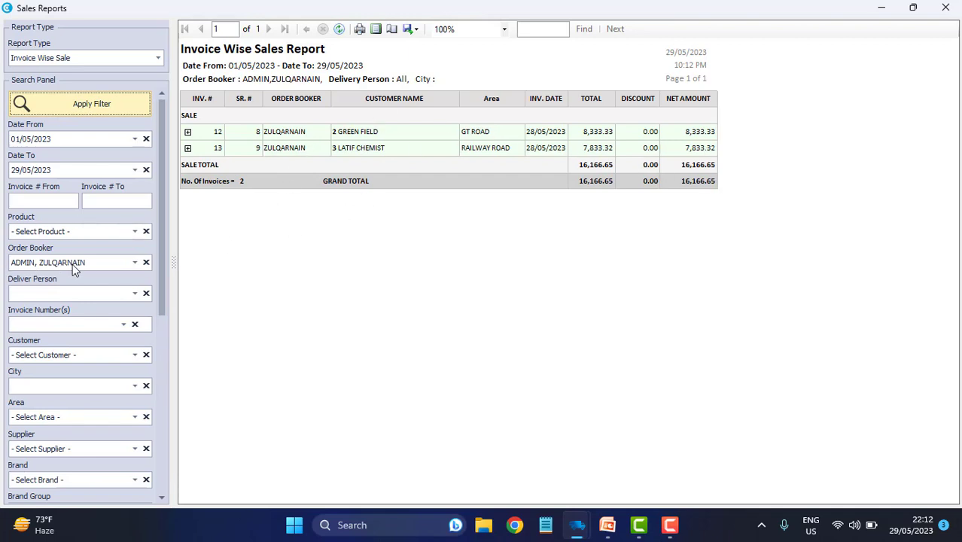
Clear the order booker filter and regenerate the report for all order bookers
click(98, 294)
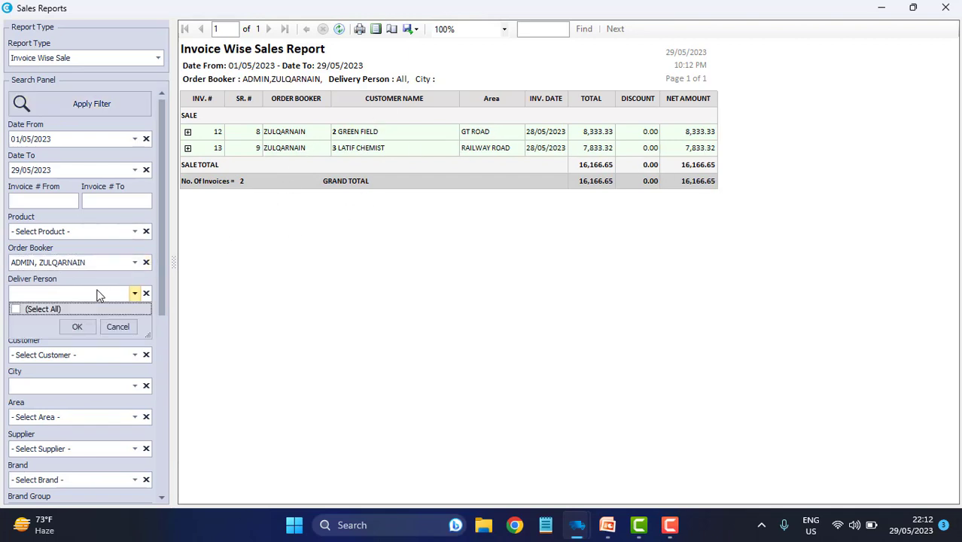
click(98, 293)
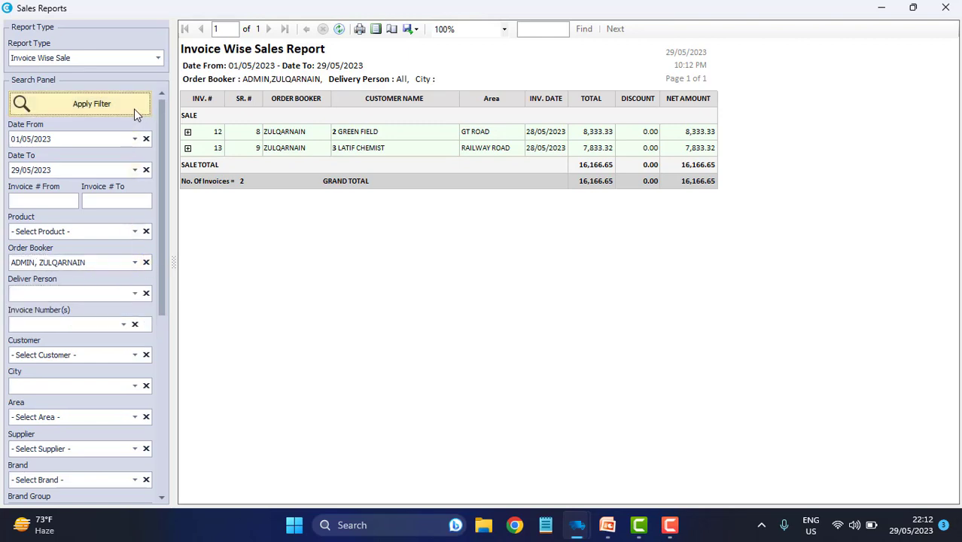
click(134, 108)
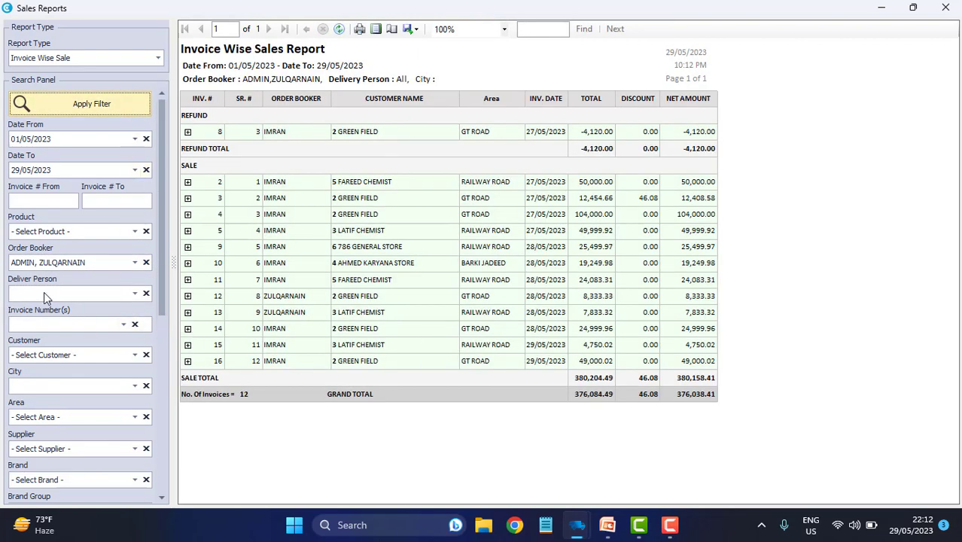
click(134, 262)
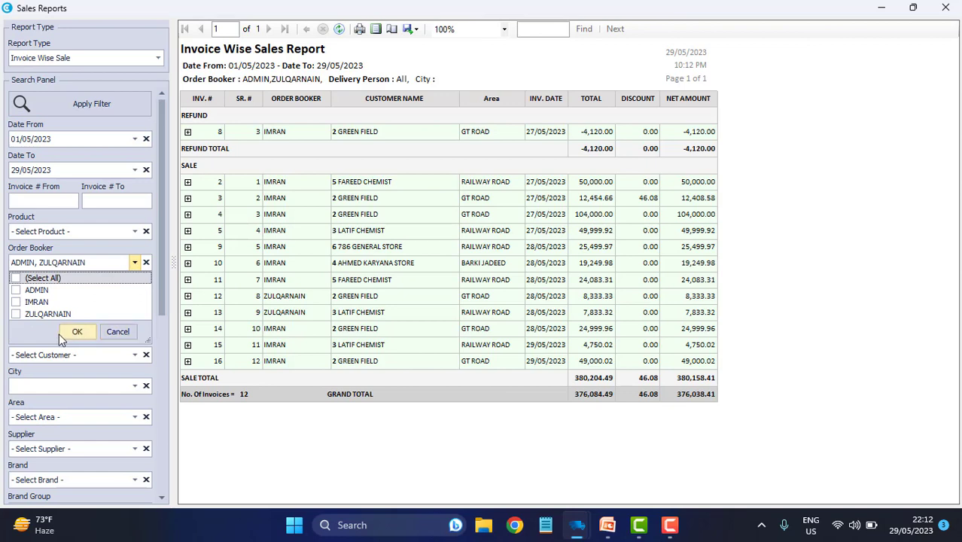
click(69, 332)
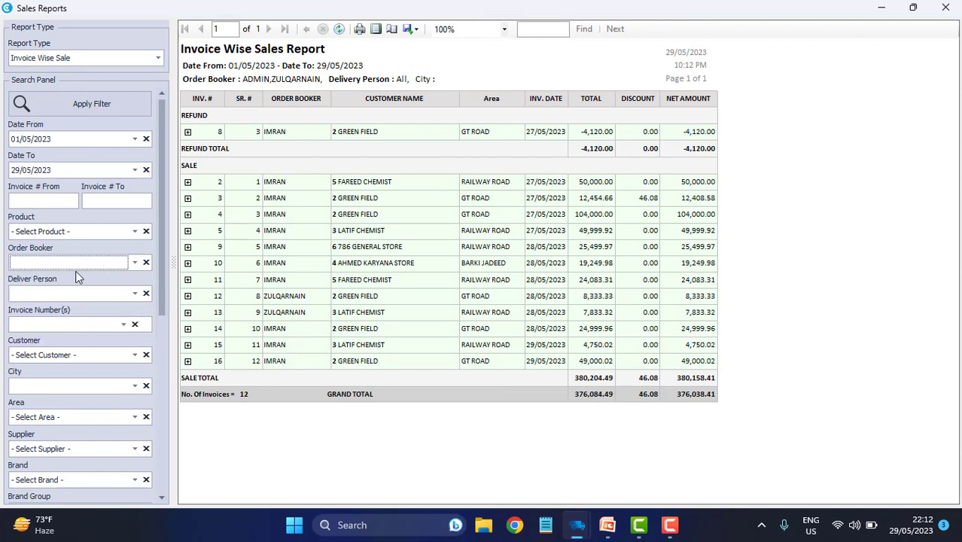
click(34, 293)
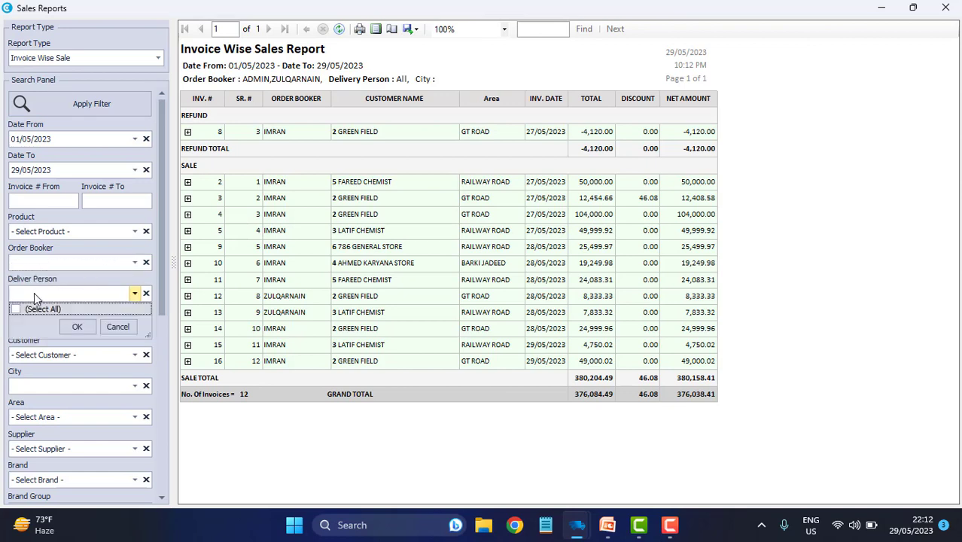
click(34, 293)
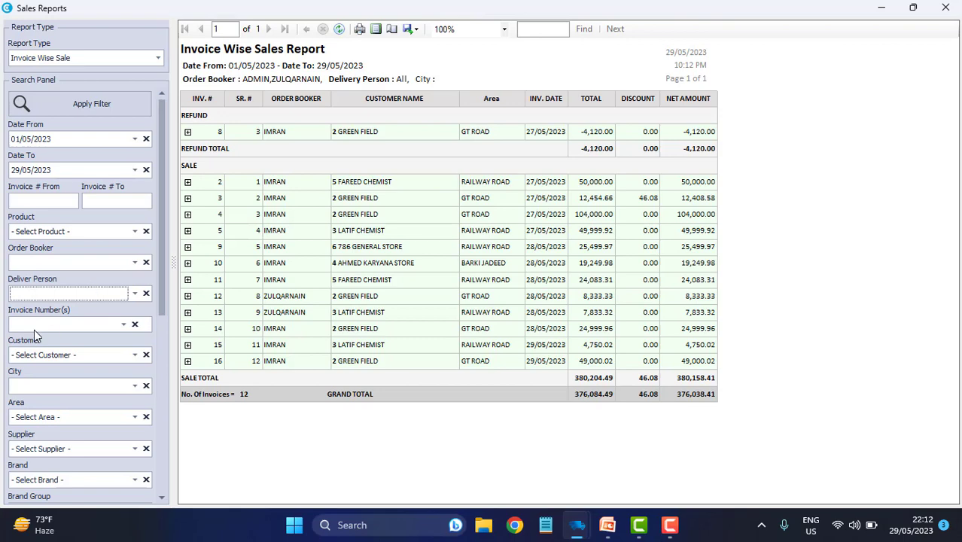
click(49, 354)
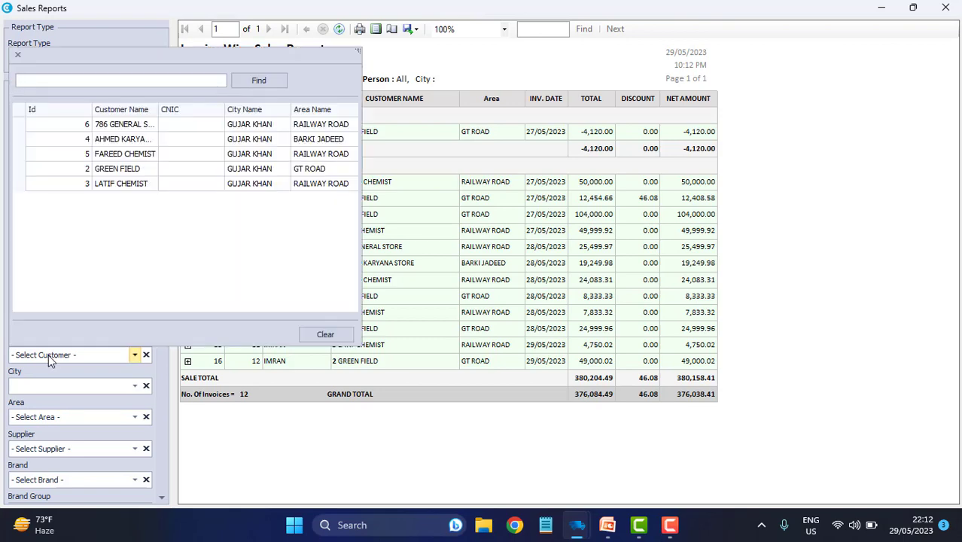
click(49, 354)
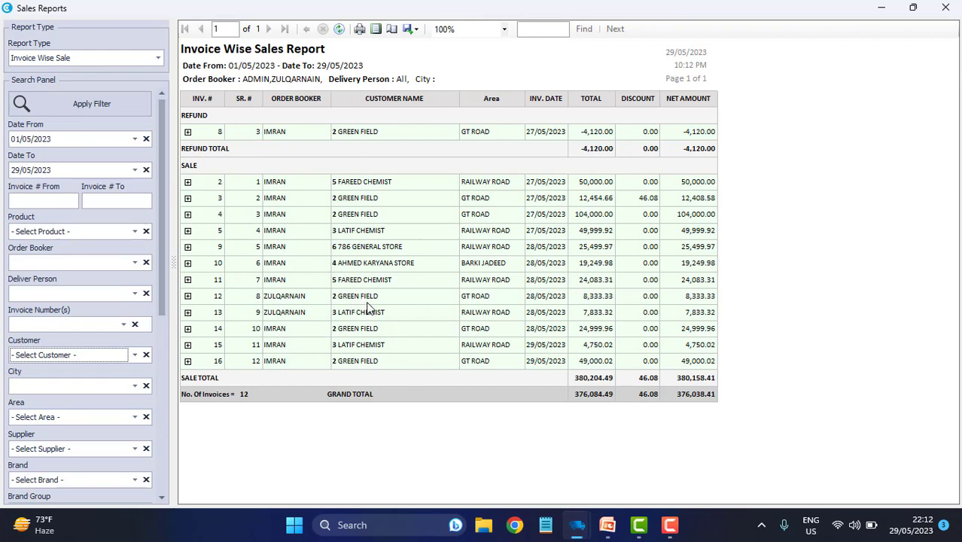
Filter the invoice wise report by the customer GREEN FIELD and regenerate it
click(58, 356)
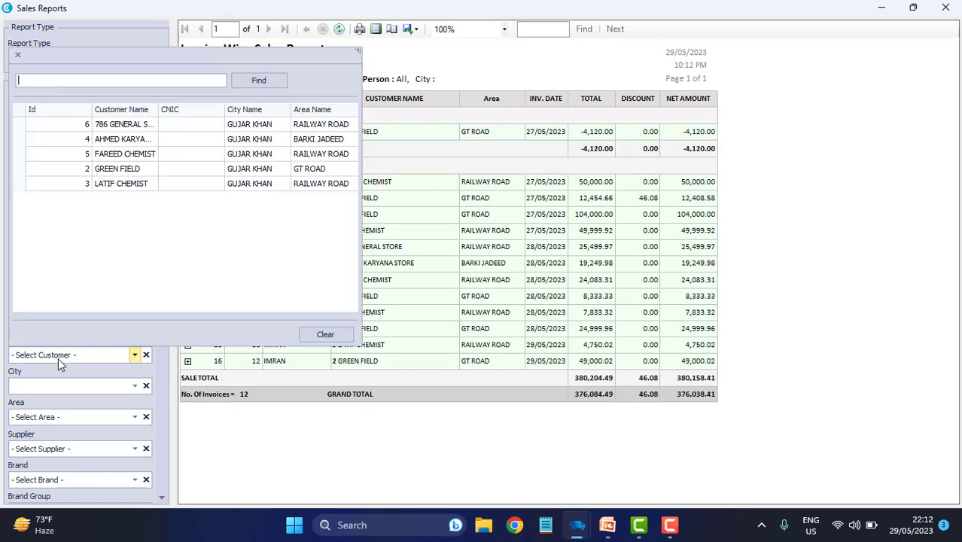
click(113, 168)
double_click(113, 169)
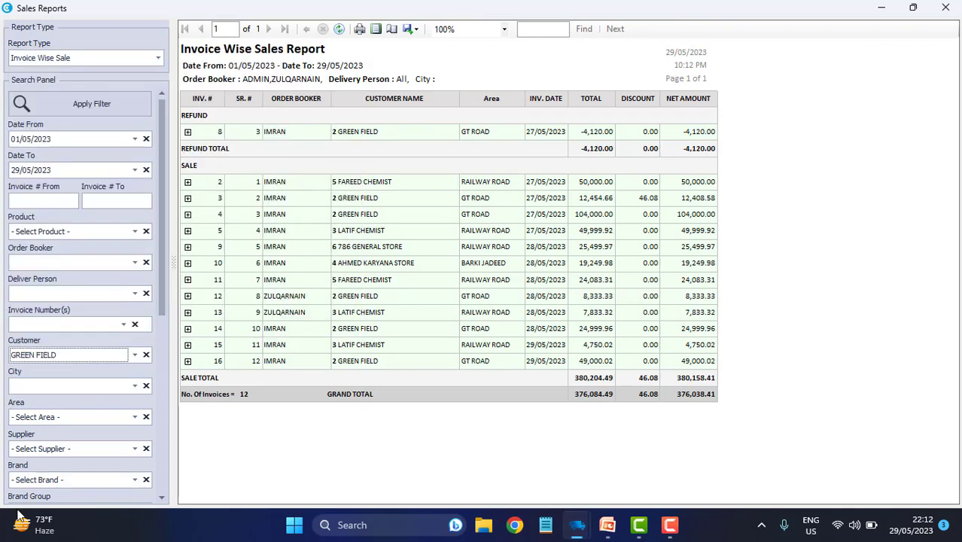
click(83, 108)
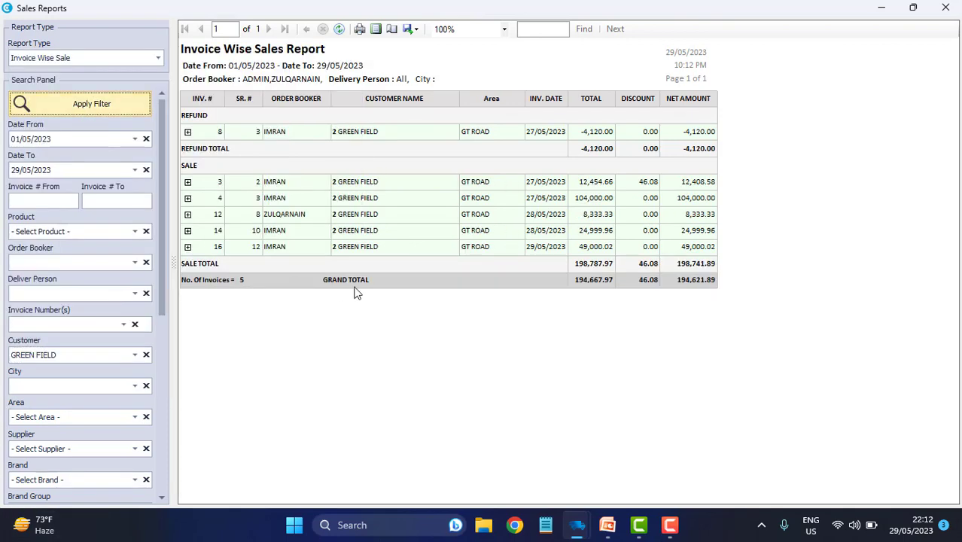
Clear the customer filter and regenerate the report for all customers
click(145, 355)
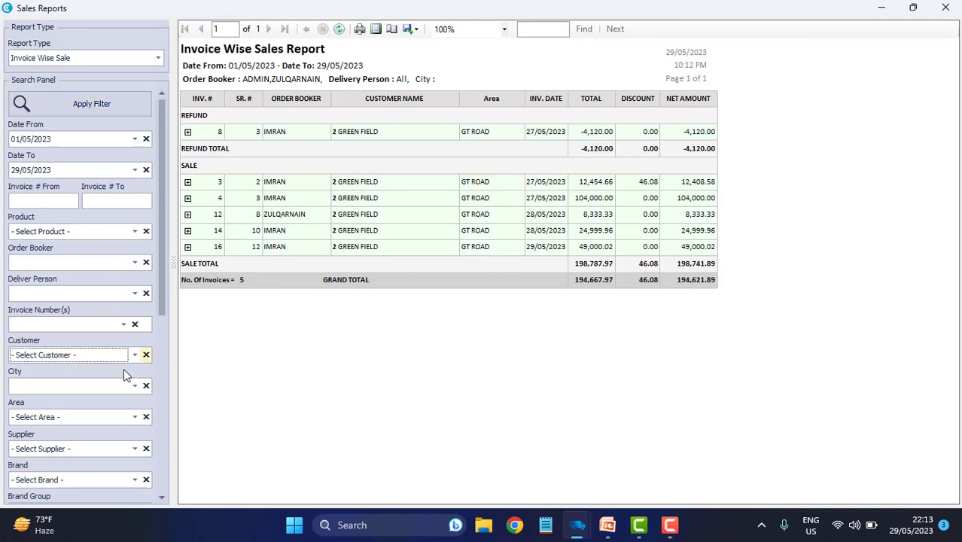
click(91, 103)
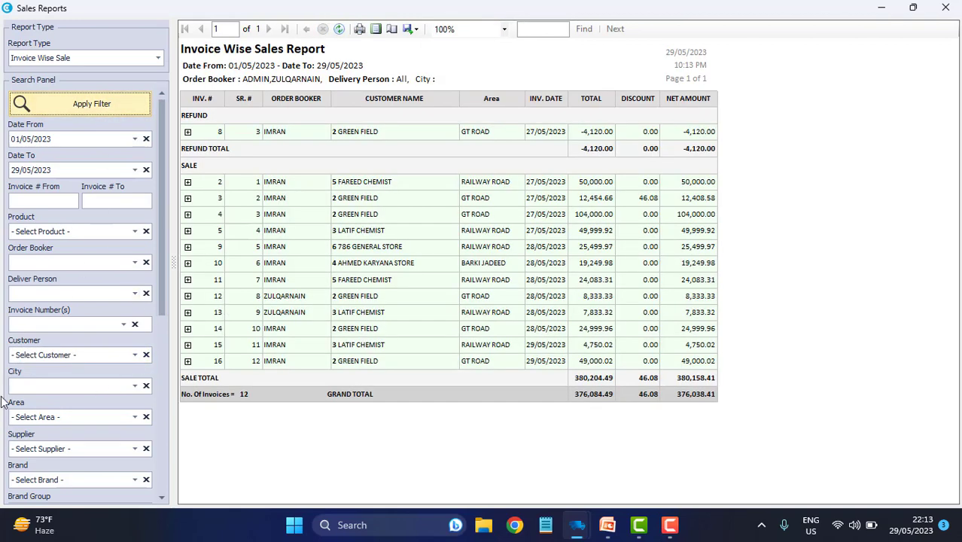
Filter the report by the city GUJAR KHAN and the area RAILWAY ROAD, and regenerate it
click(41, 387)
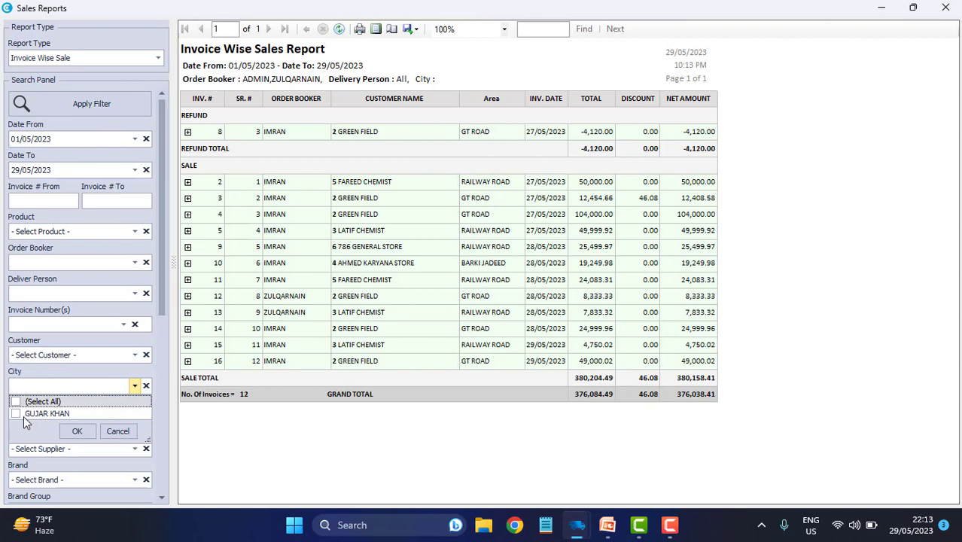
click(16, 414)
click(76, 431)
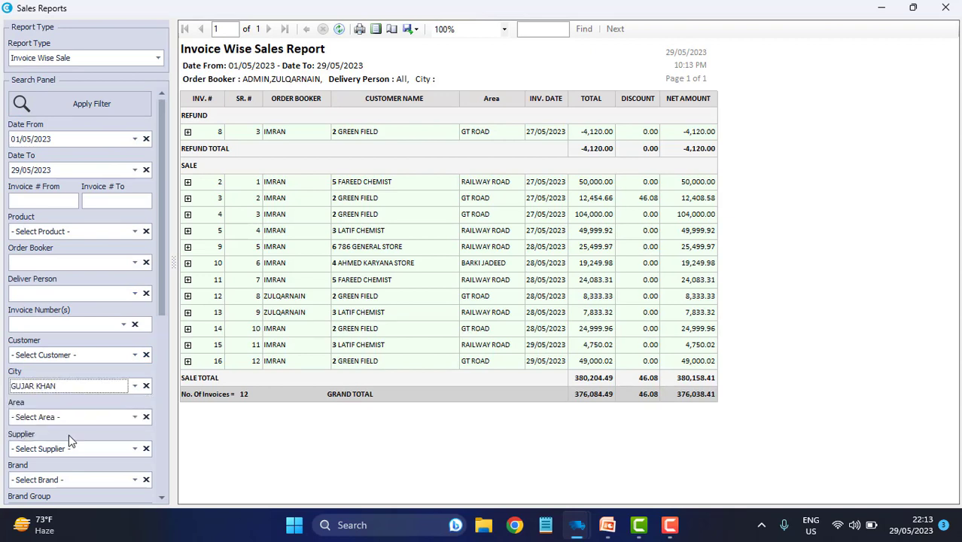
click(47, 420)
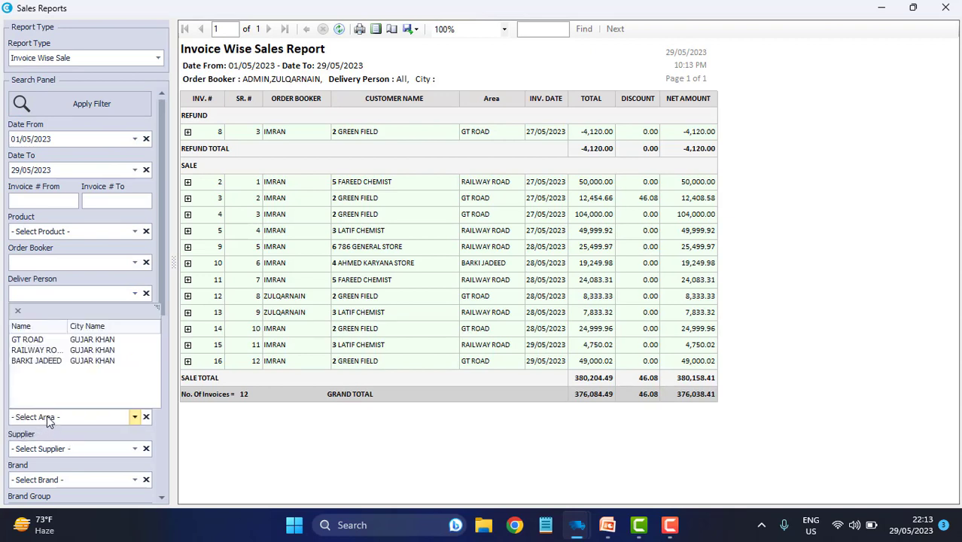
click(46, 352)
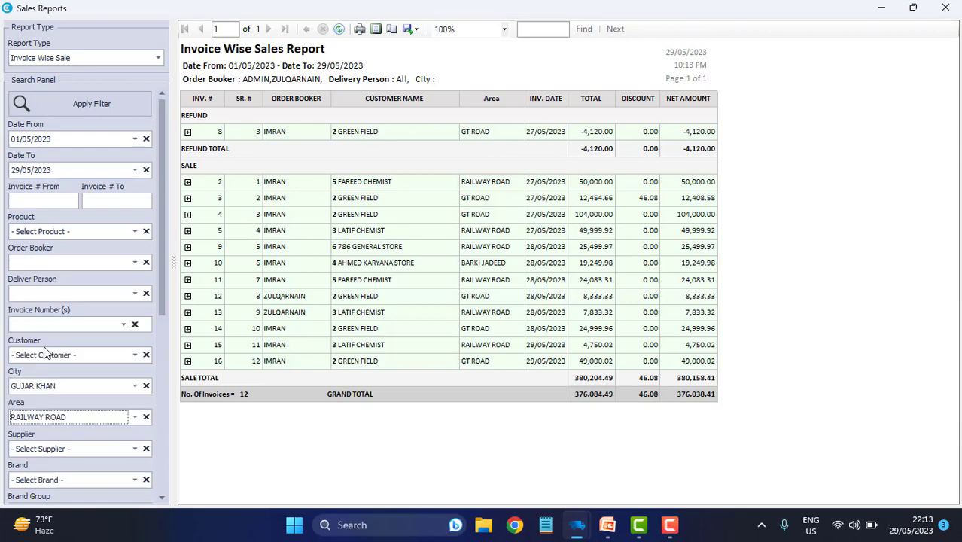
click(81, 108)
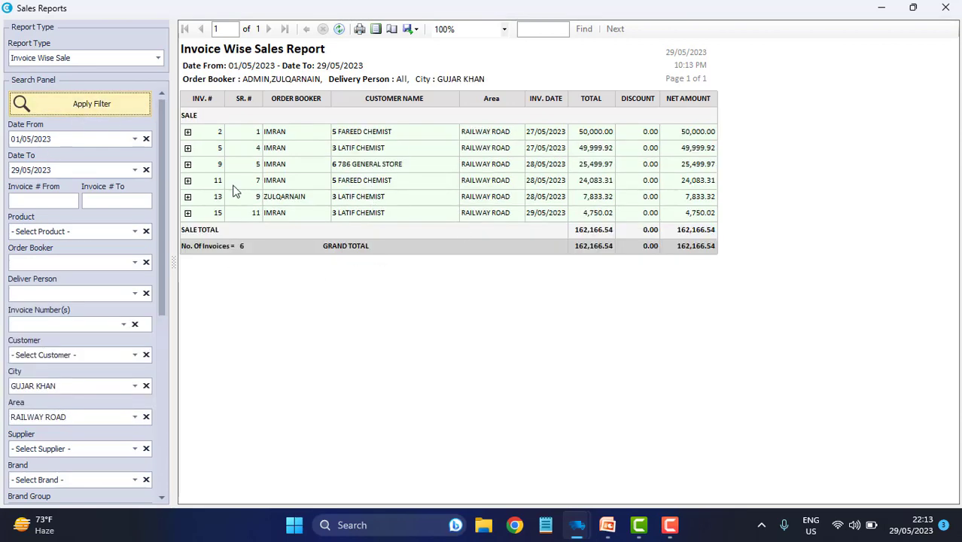
Clear the area and city filters
scroll(159, 294, down, 3)
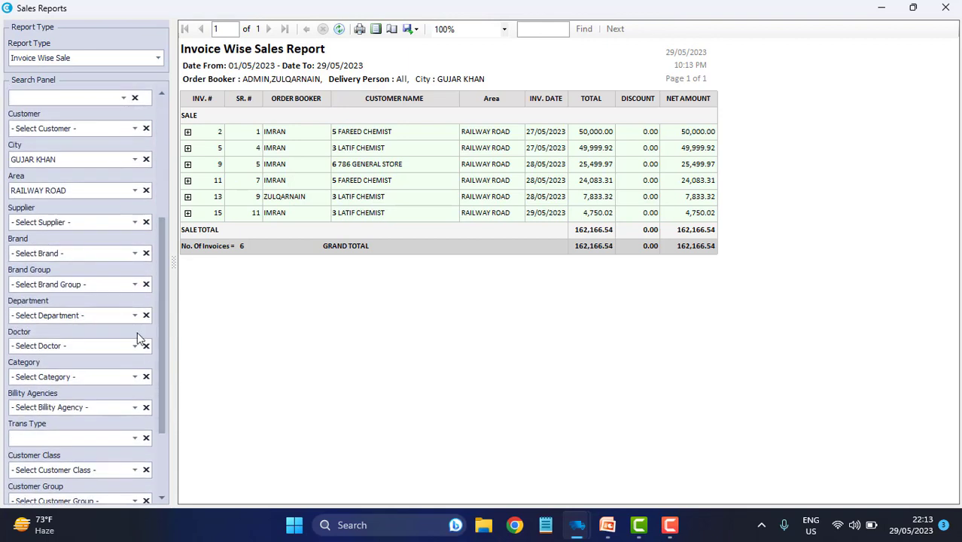
click(146, 190)
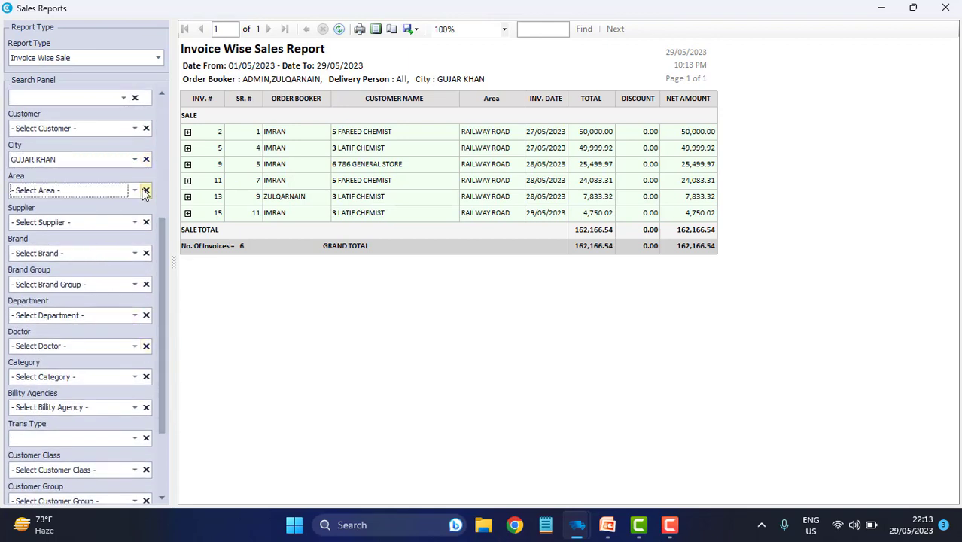
click(134, 159)
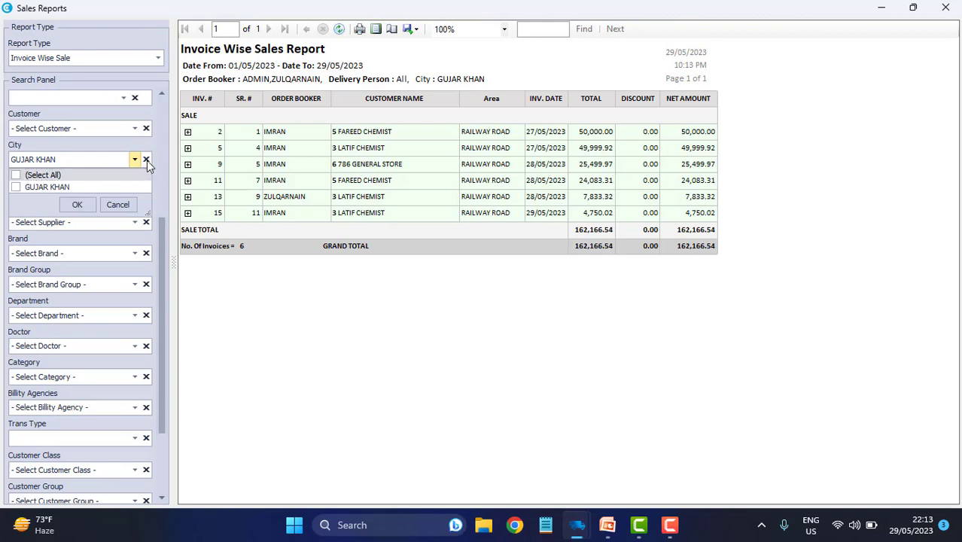
click(77, 205)
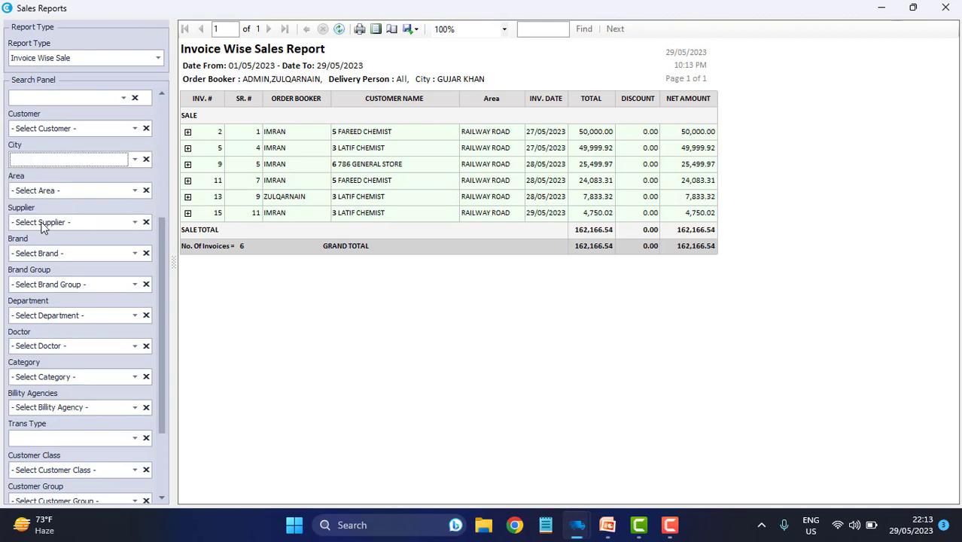
click(42, 256)
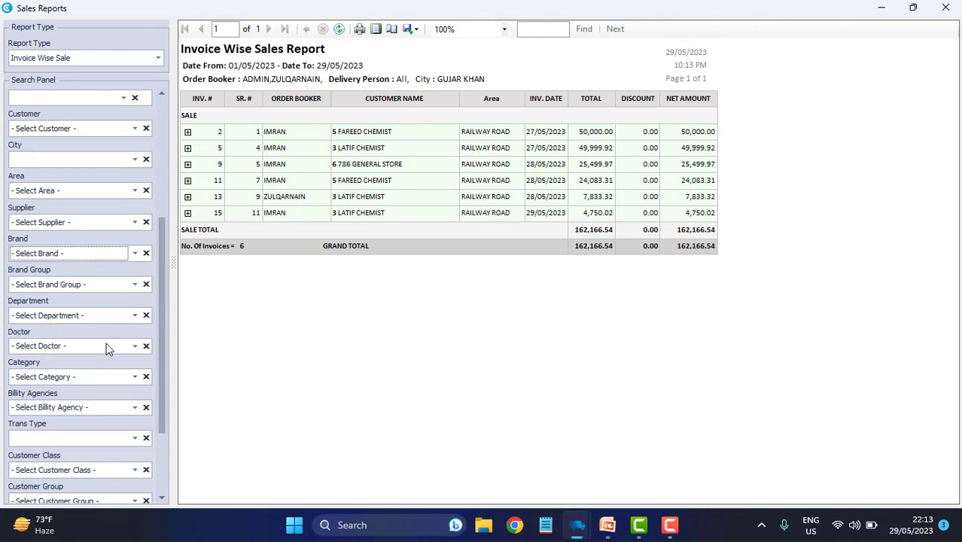
drag(164, 303, 159, 373)
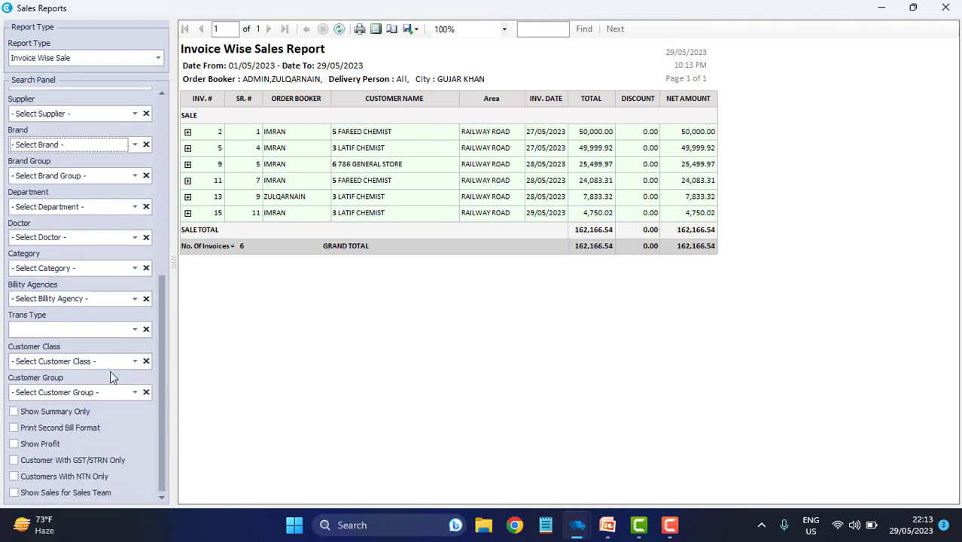
click(47, 363)
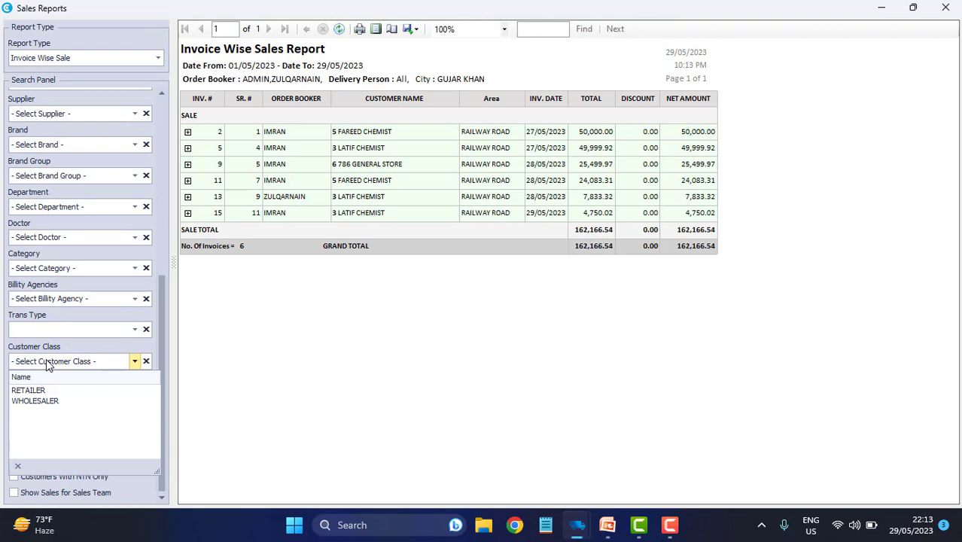
click(47, 363)
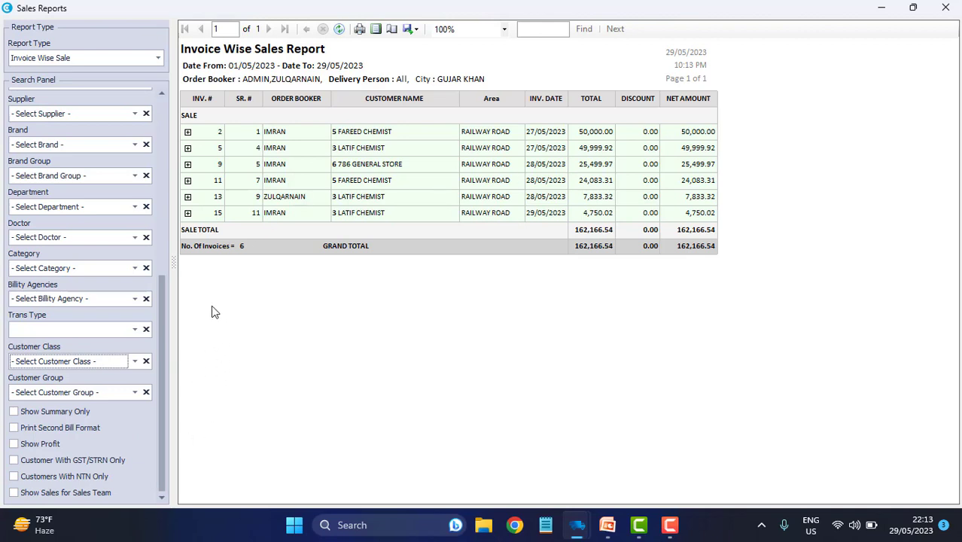
Enable the Show Profit option and regenerate the invoice wise report with profit figures
click(26, 446)
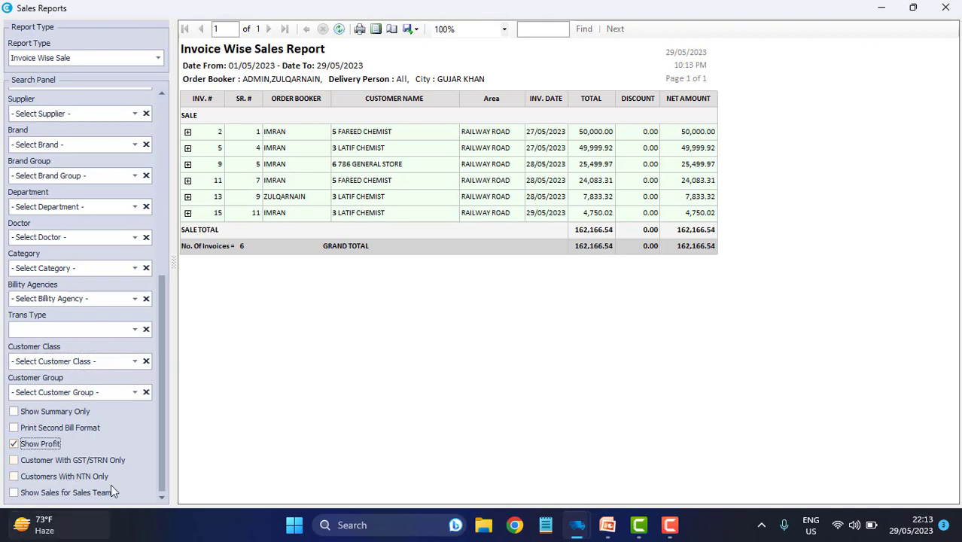
drag(164, 404, 161, 159)
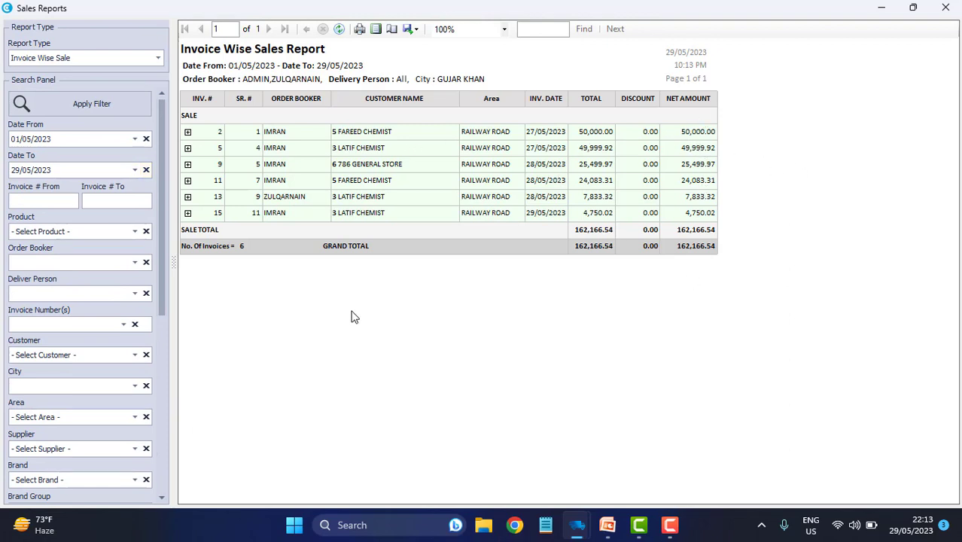
drag(157, 258, 172, 465)
click(14, 443)
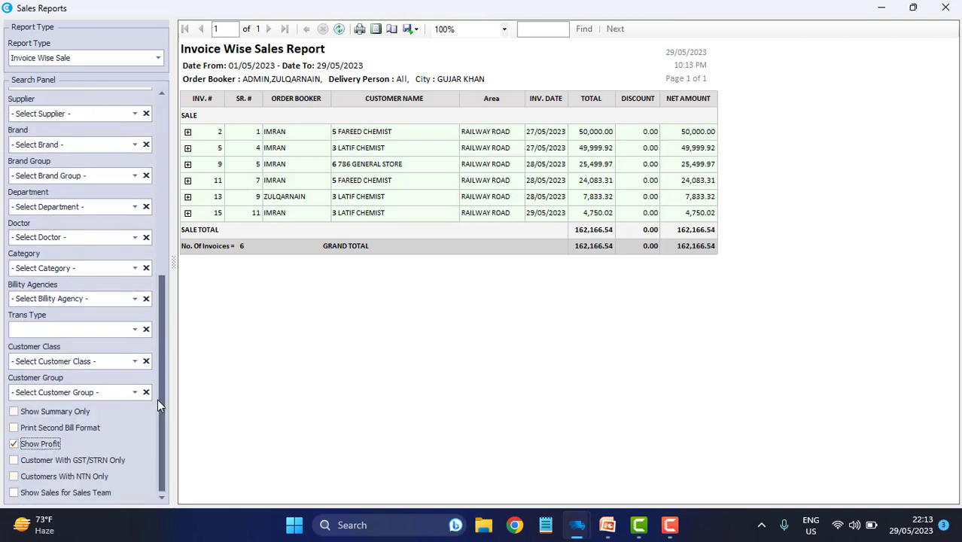
drag(158, 399, 150, 120)
click(94, 113)
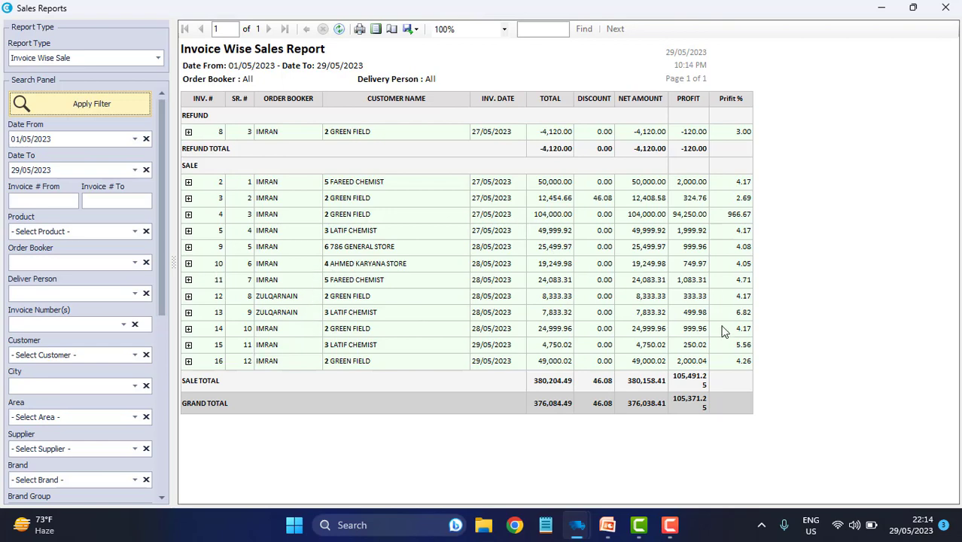
Expand invoices 10 and 11 in the report to examine the profit on each product line
click(189, 264)
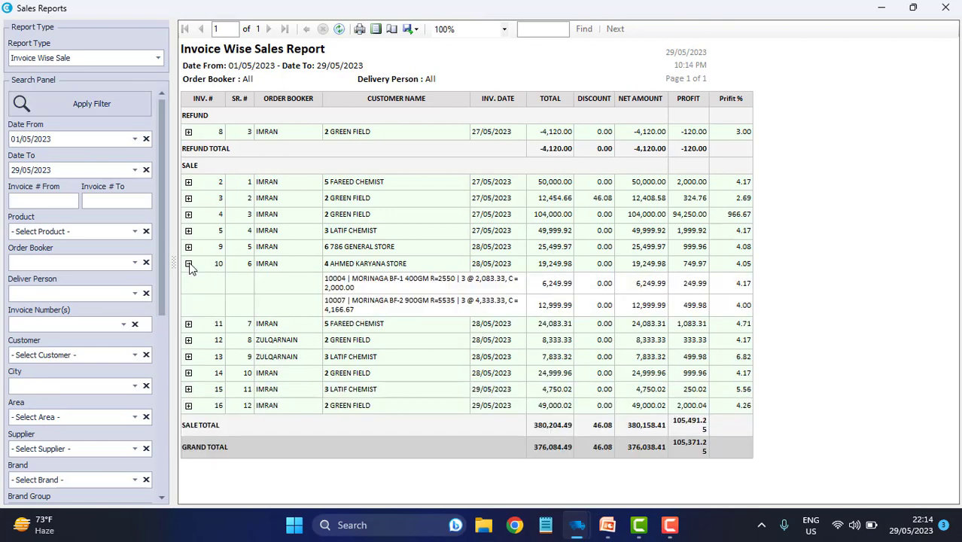
click(189, 324)
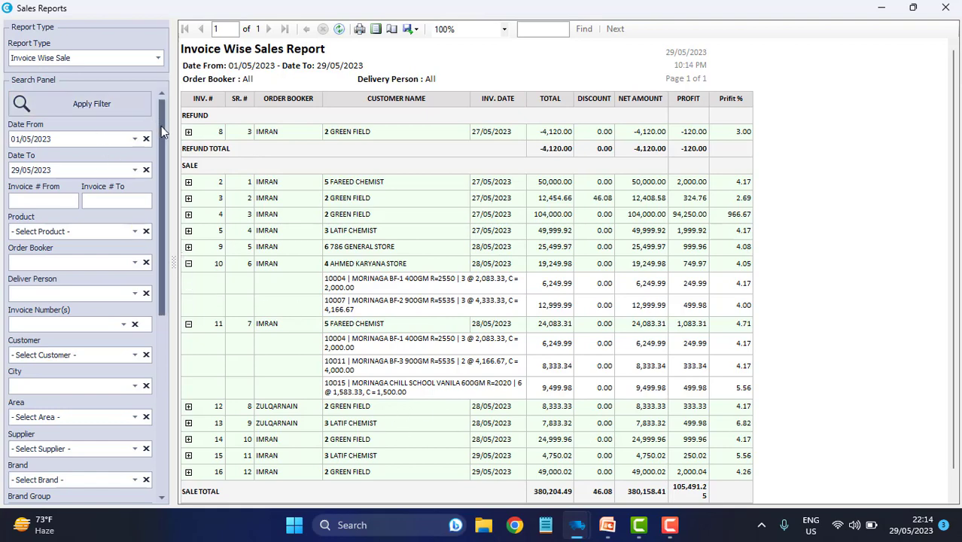
Close the invoice wise report and open the Sales Product Wise report
click(158, 58)
click(158, 58)
click(945, 8)
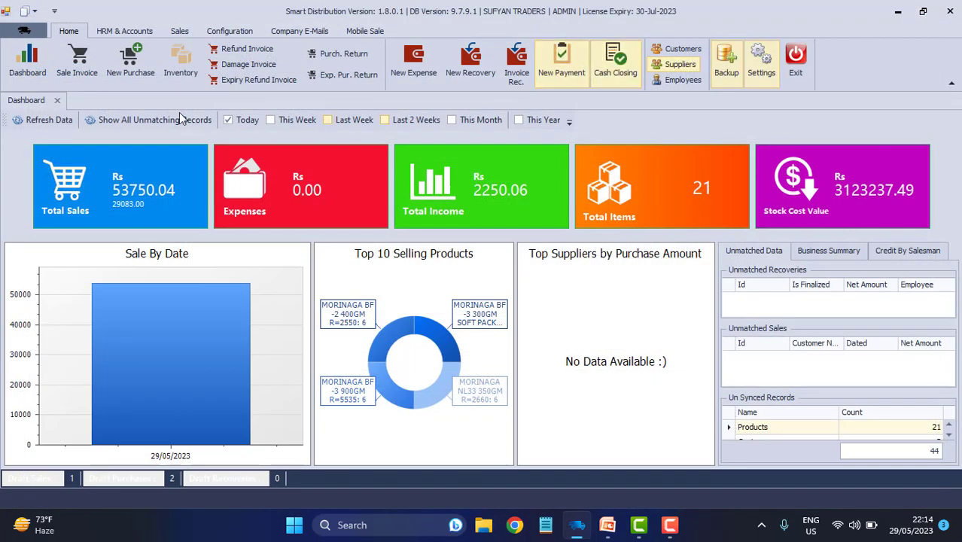
click(34, 14)
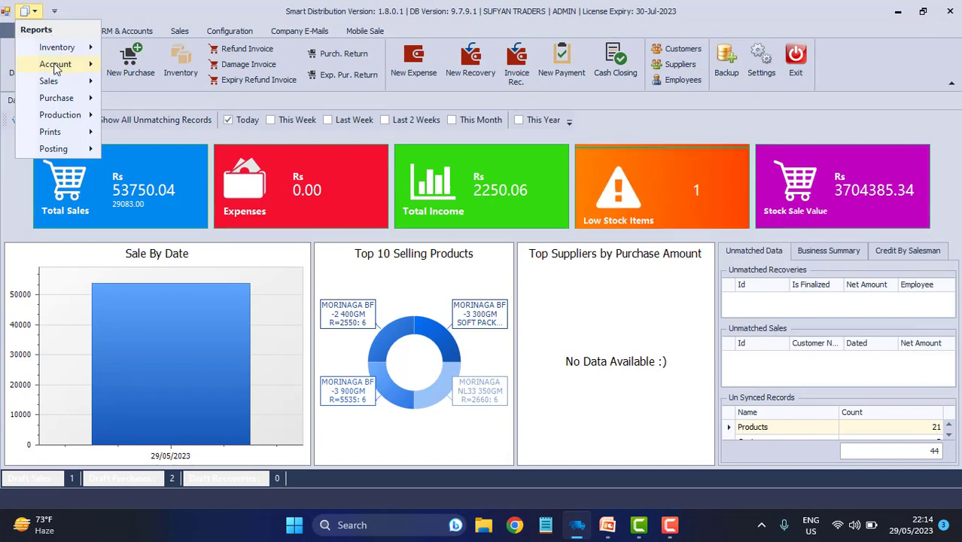
mouse_move(48, 85)
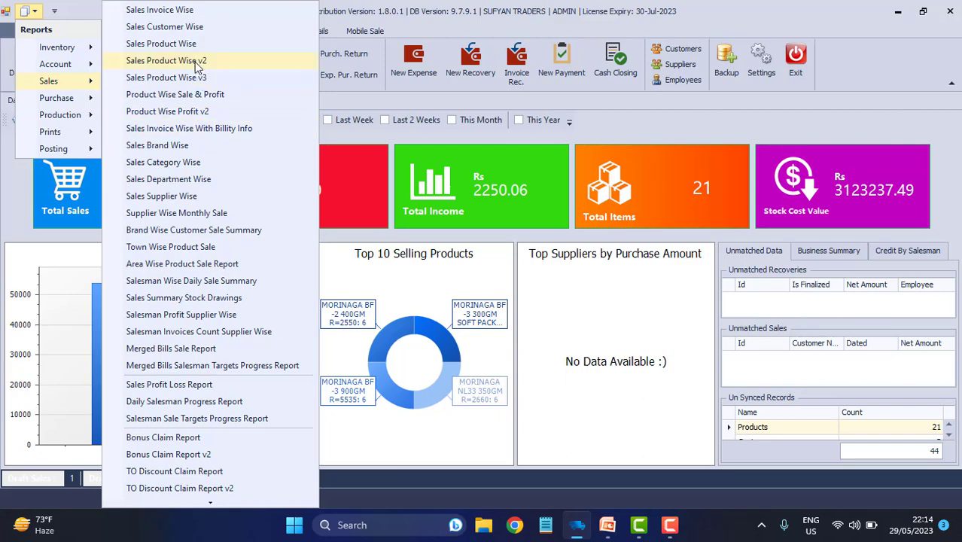
click(160, 47)
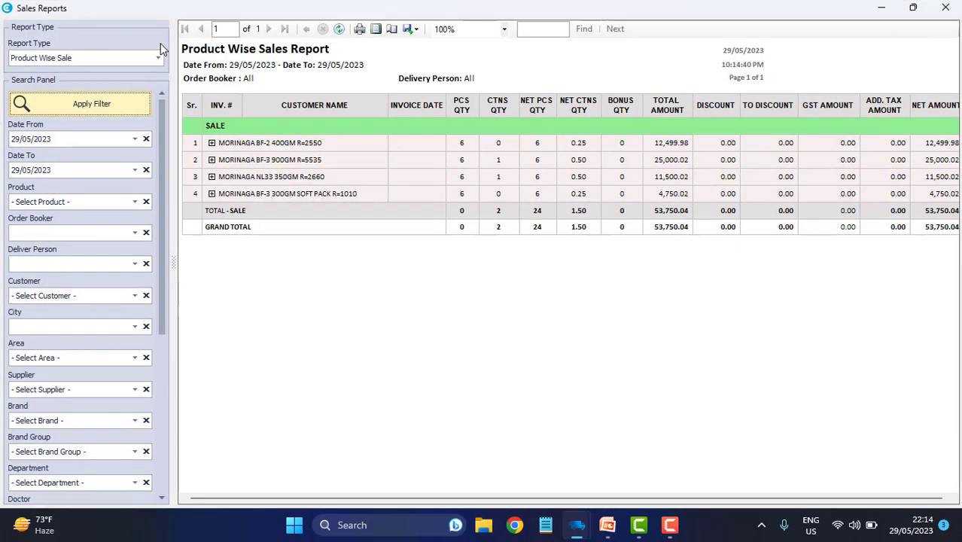
Set the product wise report's start date to 01/05/2023 and regenerate it
drag(343, 498, 519, 496)
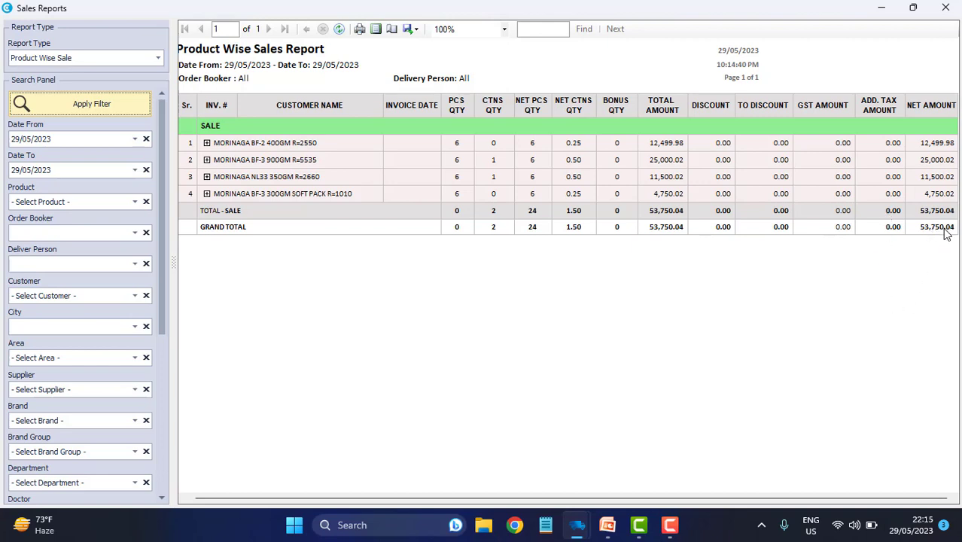
click(15, 138)
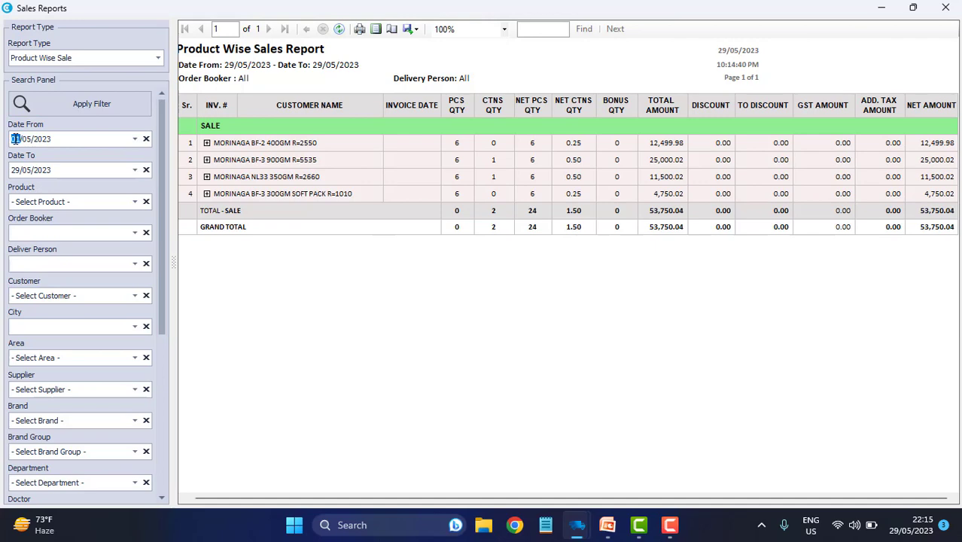
click(81, 104)
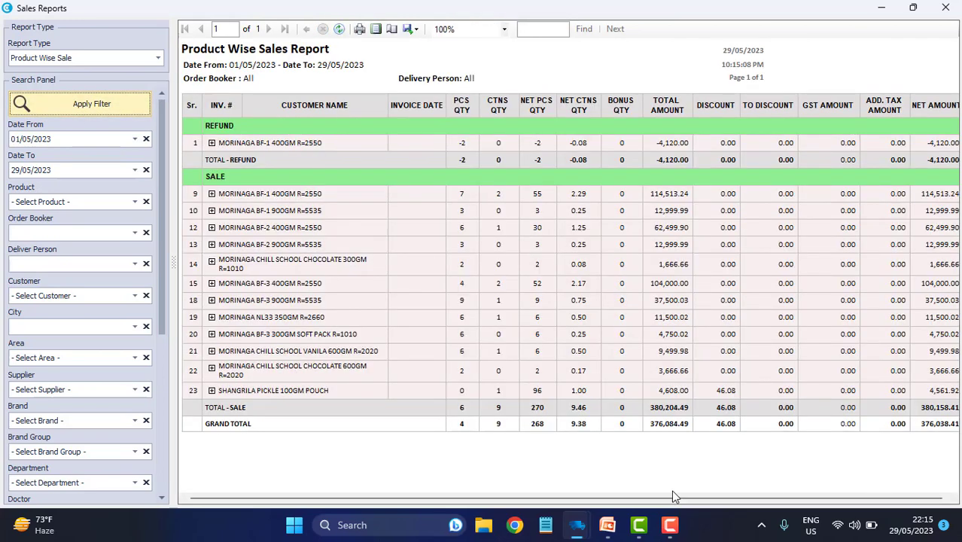
Enable the Show Profit option for the product wise sale report, regenerate it and check its columns through Net Amount
drag(674, 497, 738, 485)
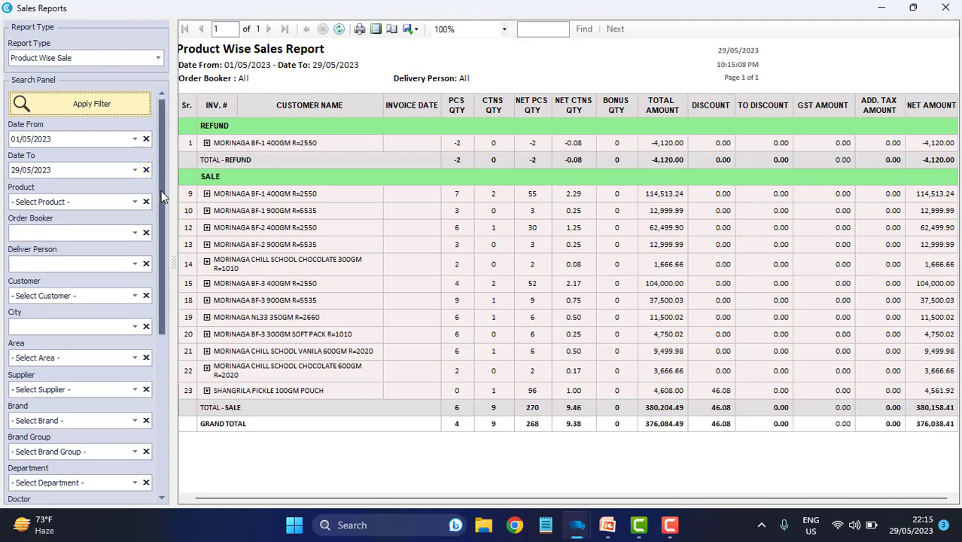
drag(160, 192, 184, 363)
click(54, 441)
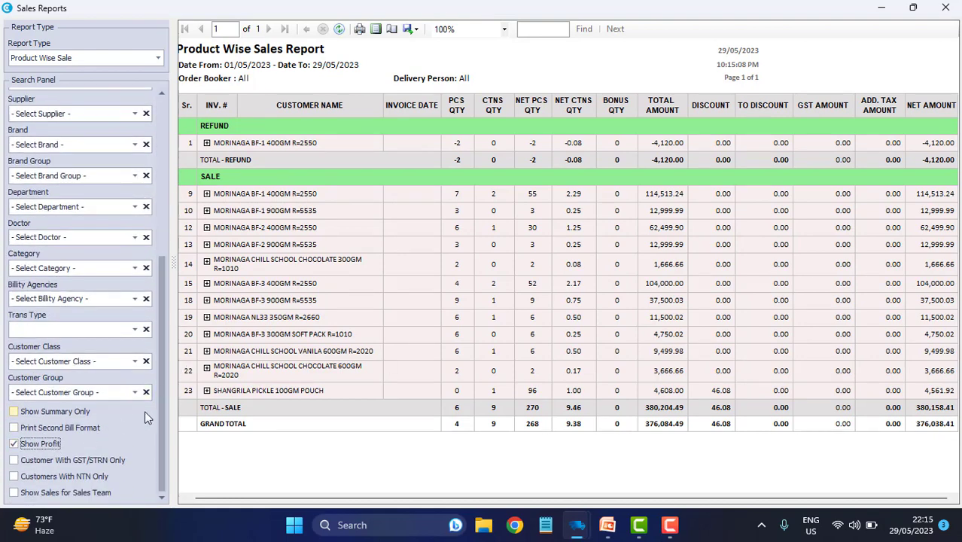
drag(158, 408, 158, 241)
click(91, 103)
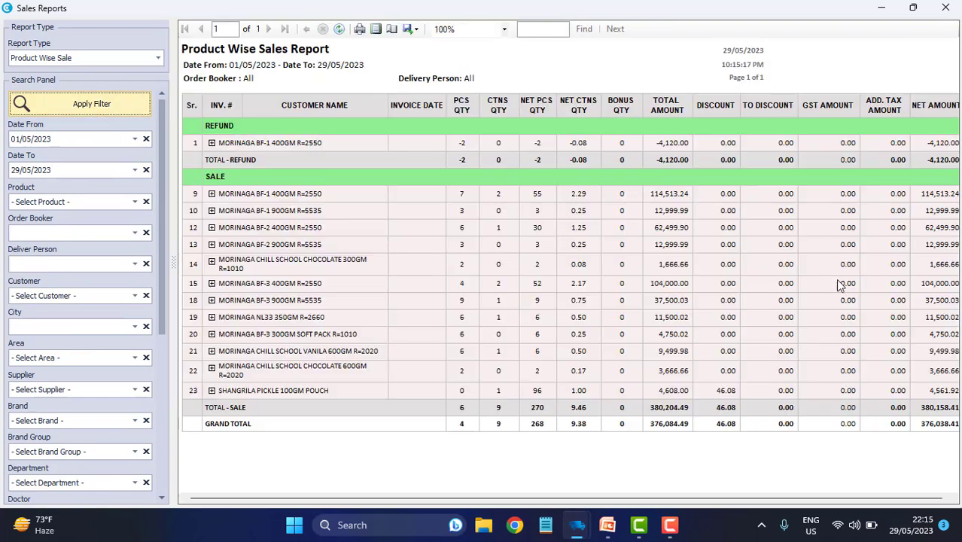
drag(702, 497, 756, 496)
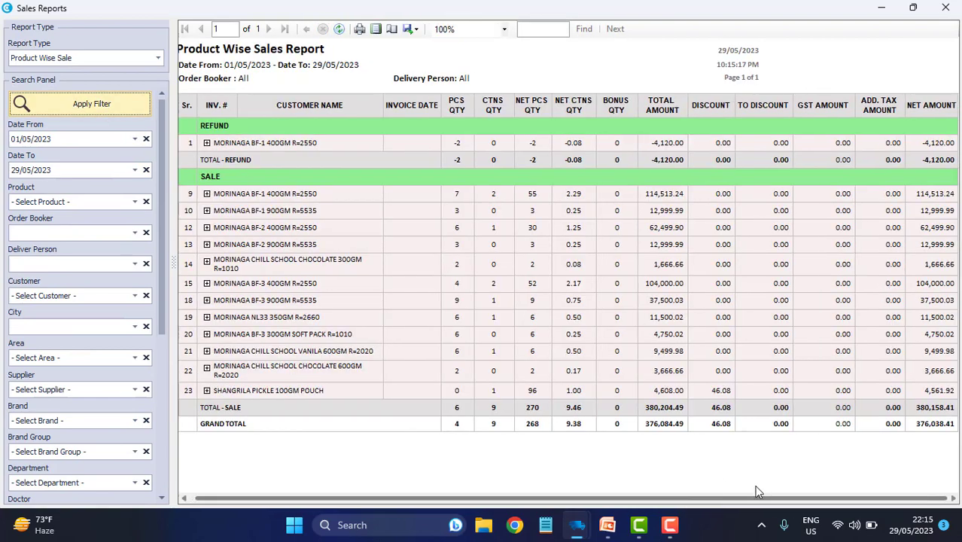
Replace the open report with the Product Wise Sale & Profit report from the dashboard's Total Income figure, regenerated from 01/05/2023
click(945, 8)
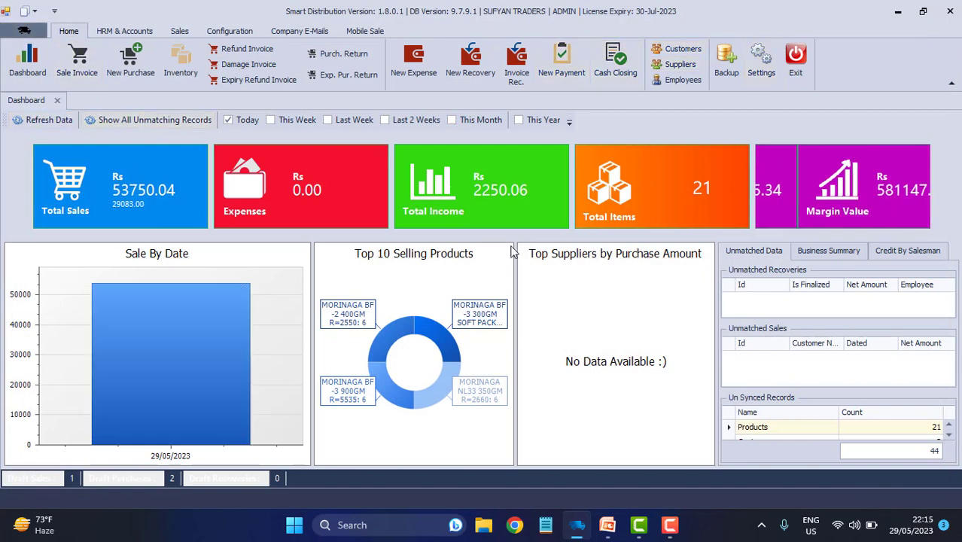
click(467, 196)
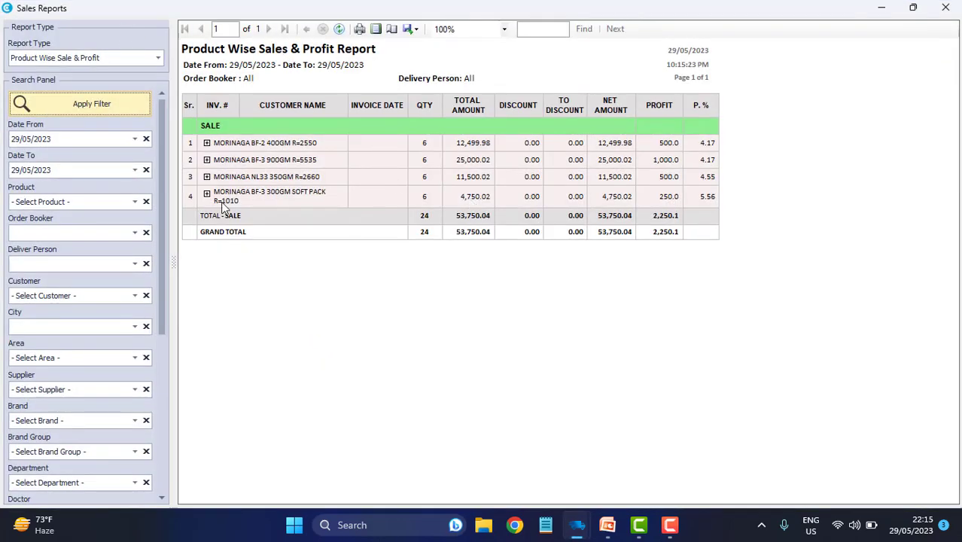
click(15, 138)
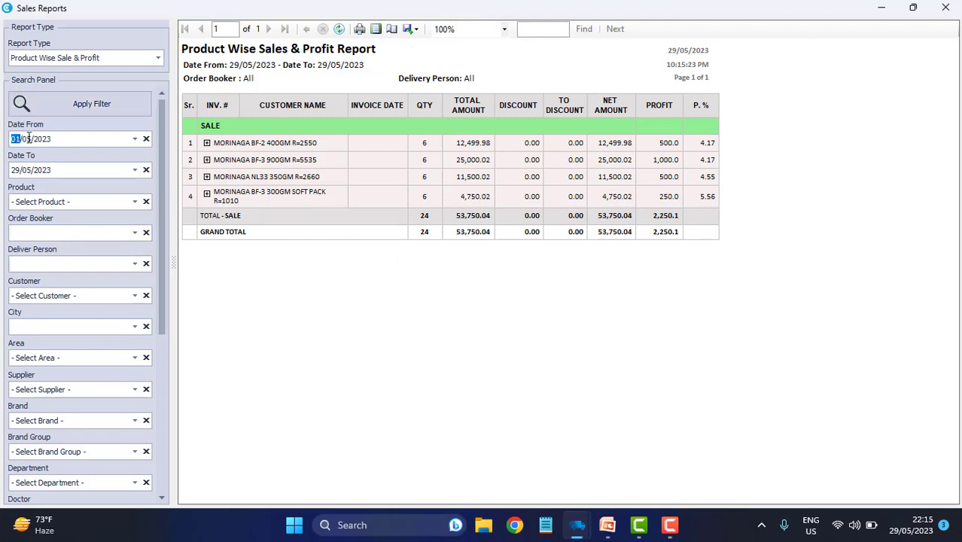
click(92, 104)
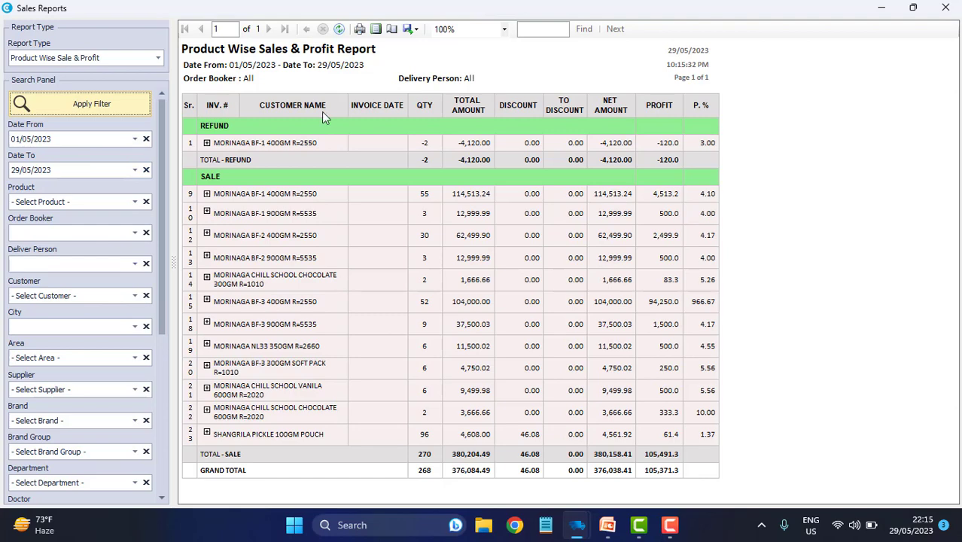
Close the profit report and switch to PowerPoint to highlight the salesman wise report topic on slide 18
click(945, 9)
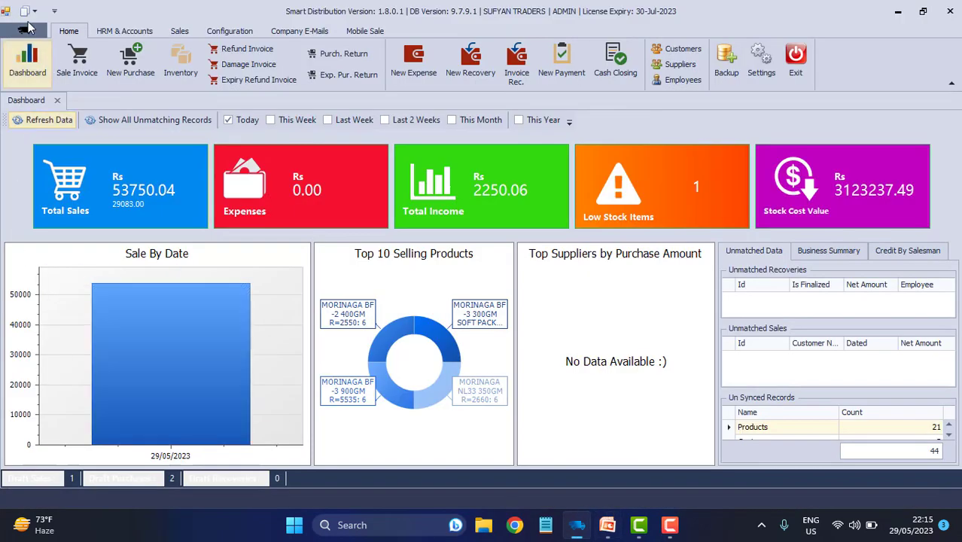
click(613, 529)
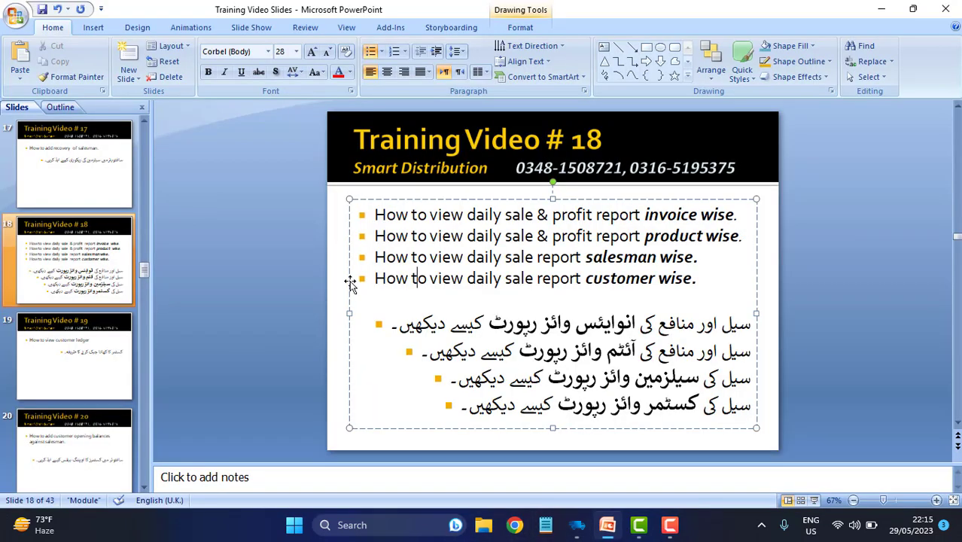
double_click(385, 258)
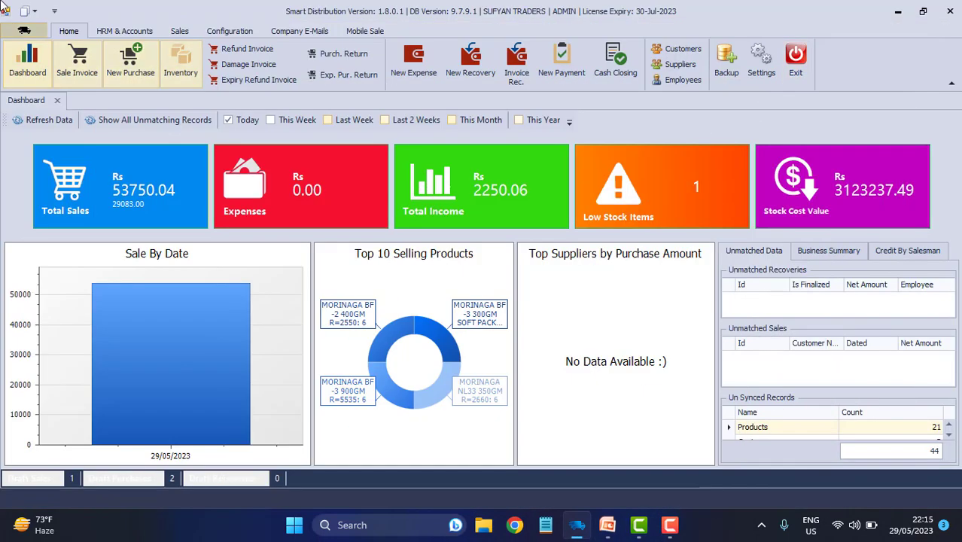
In Smart Distribution, open the Salesman Wise Daily Sale Summary report and regenerate it with the start date 01/05/2023
click(24, 30)
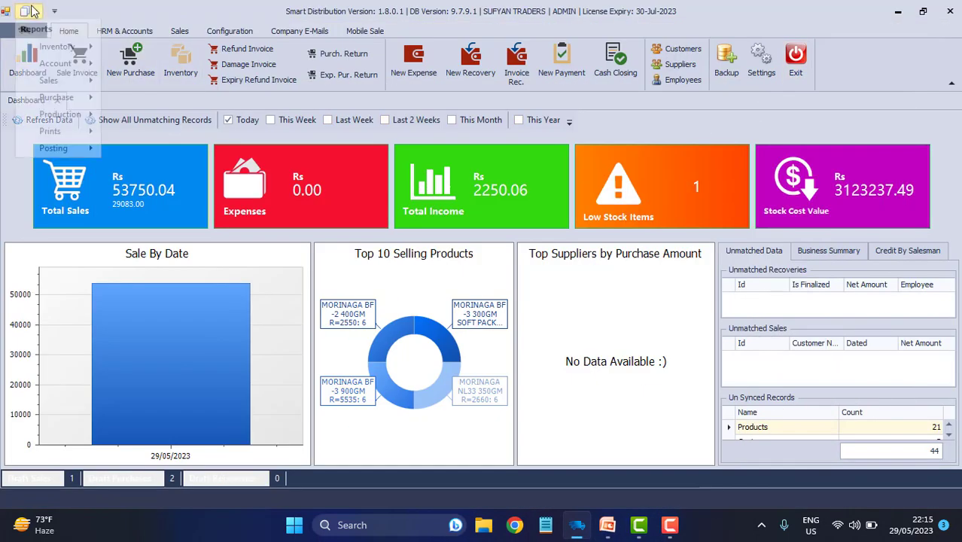
mouse_move(64, 83)
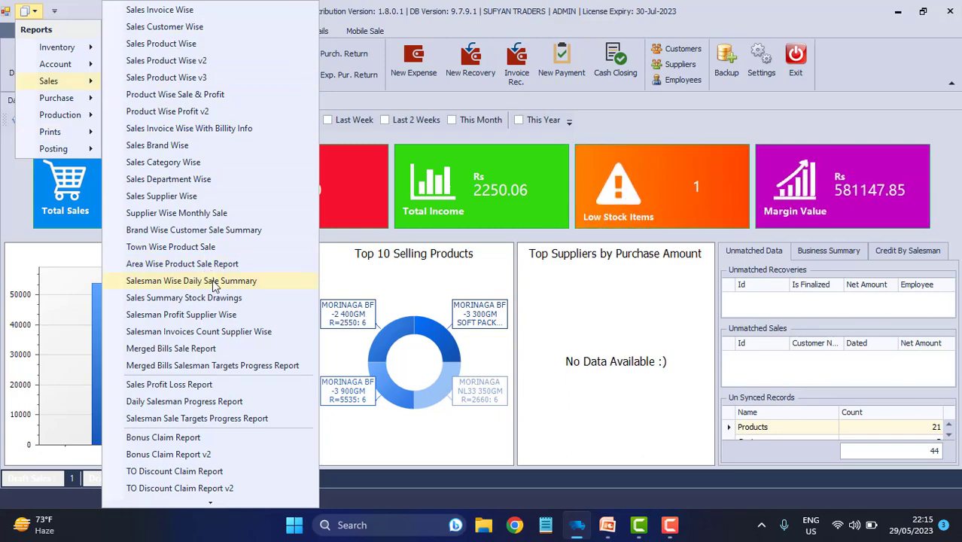
click(157, 284)
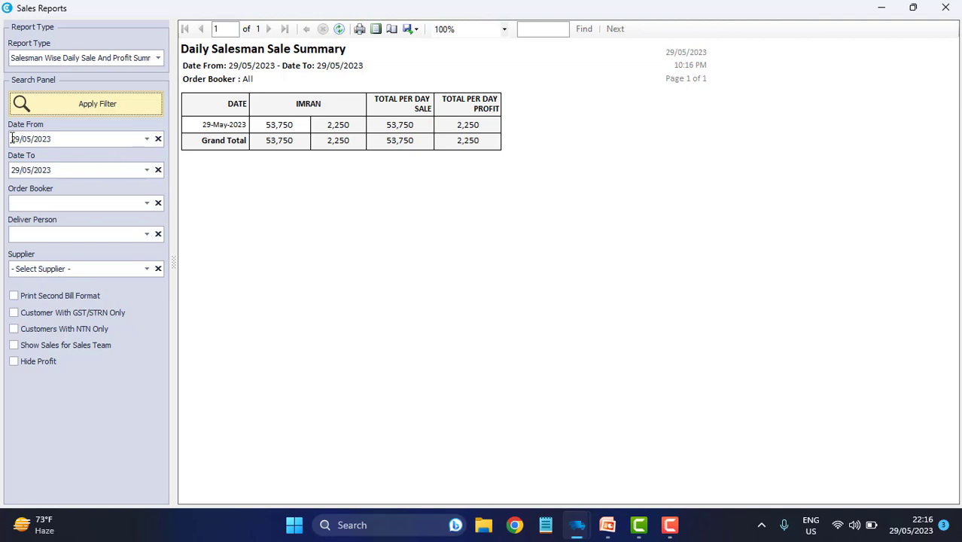
click(46, 139)
click(15, 138)
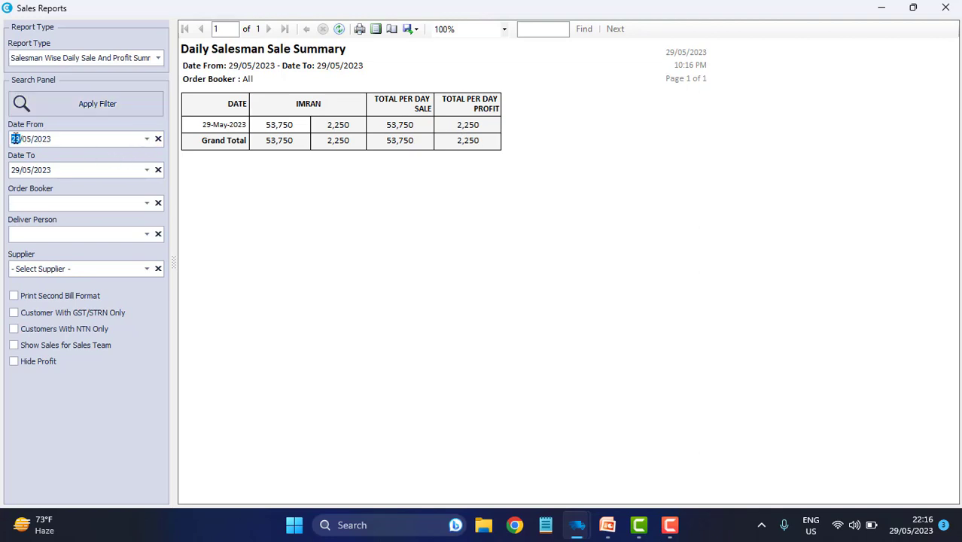
click(73, 105)
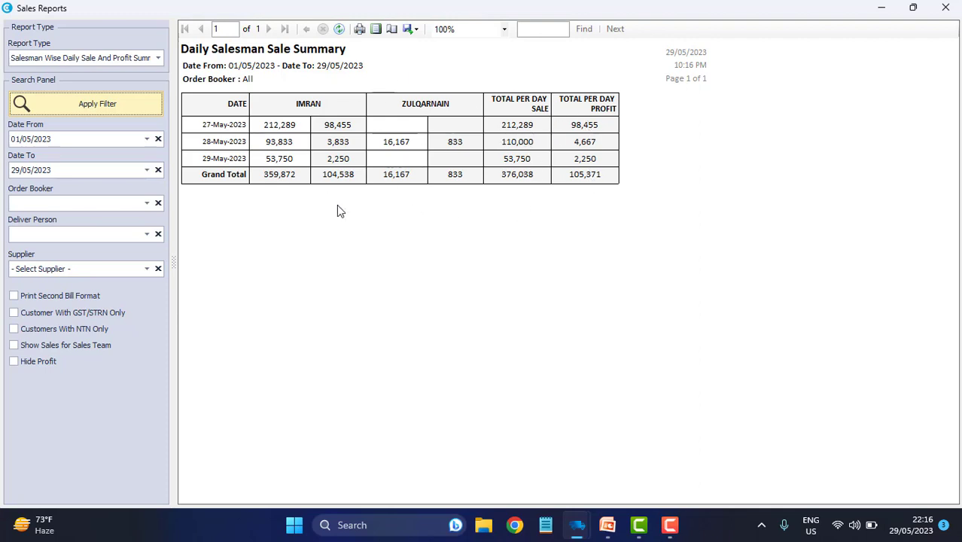
Regenerate the daily salesman summary with the Hide Profit option enabled, and close the report
click(41, 360)
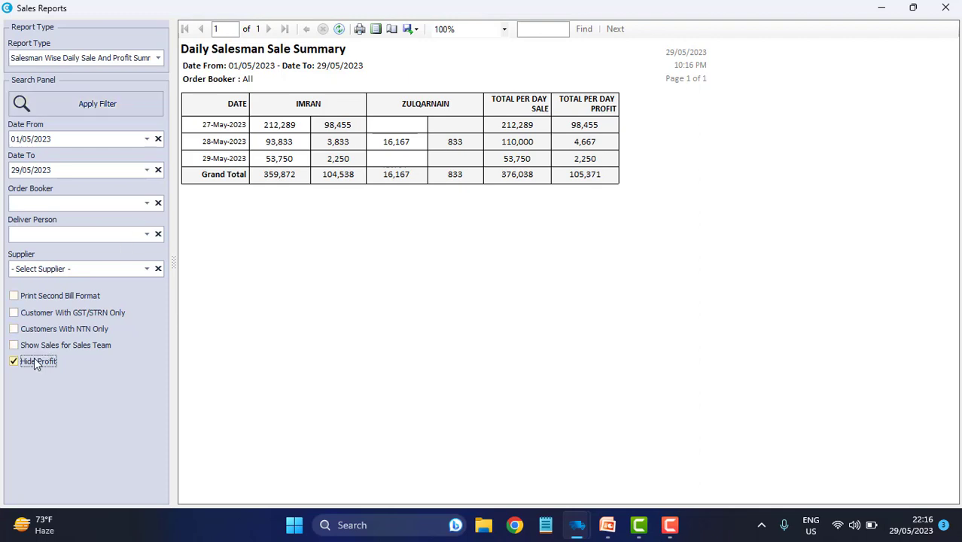
click(87, 109)
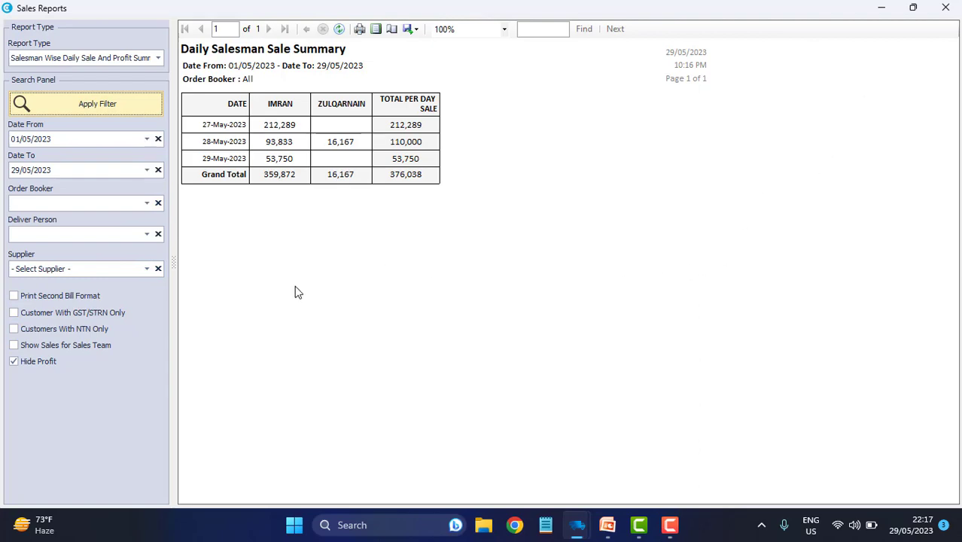
click(945, 8)
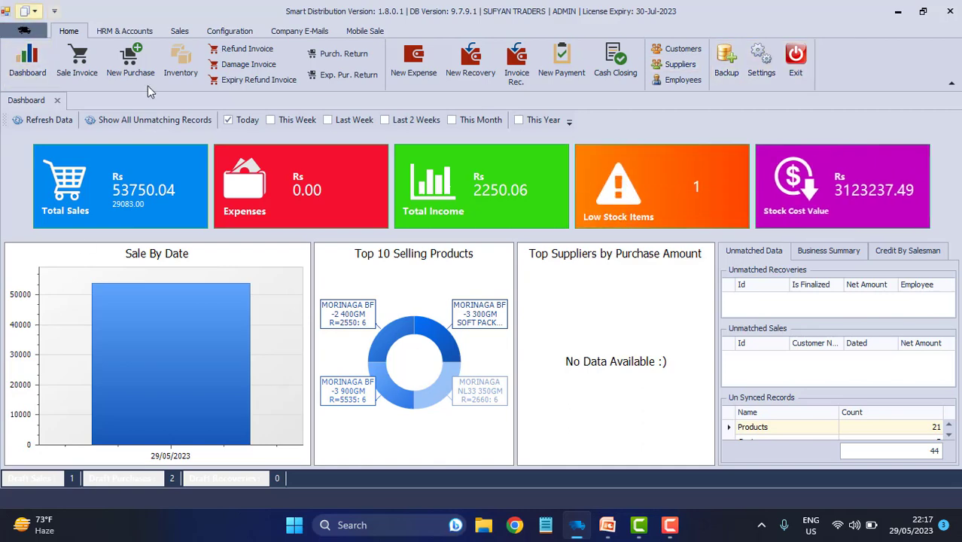
Open the Sales Customer Wise report and regenerate it with the start date 01/05/2023
click(23, 10)
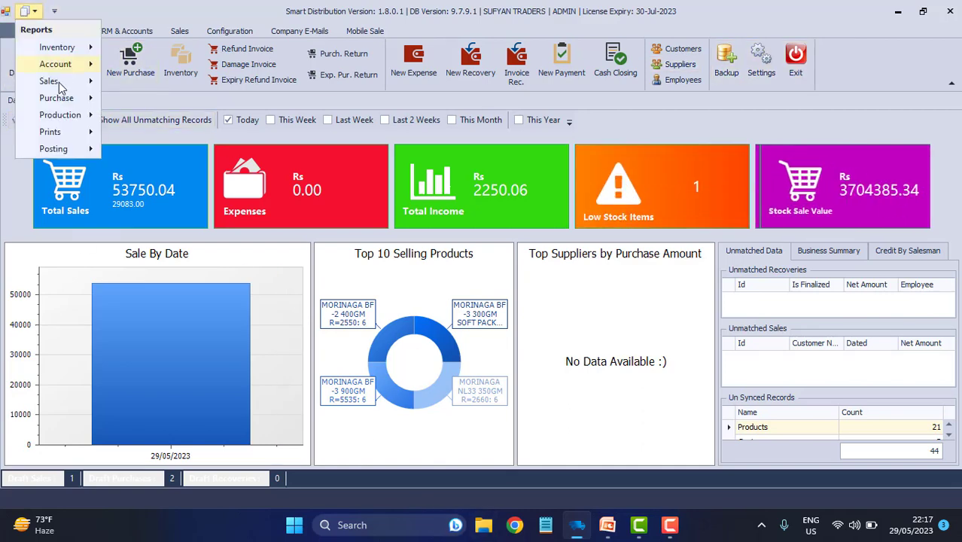
mouse_move(53, 82)
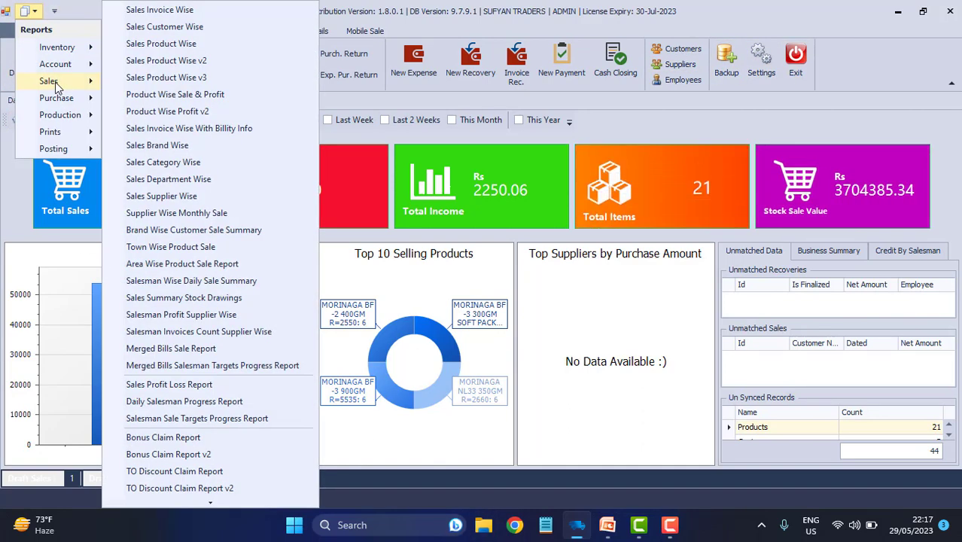
click(154, 29)
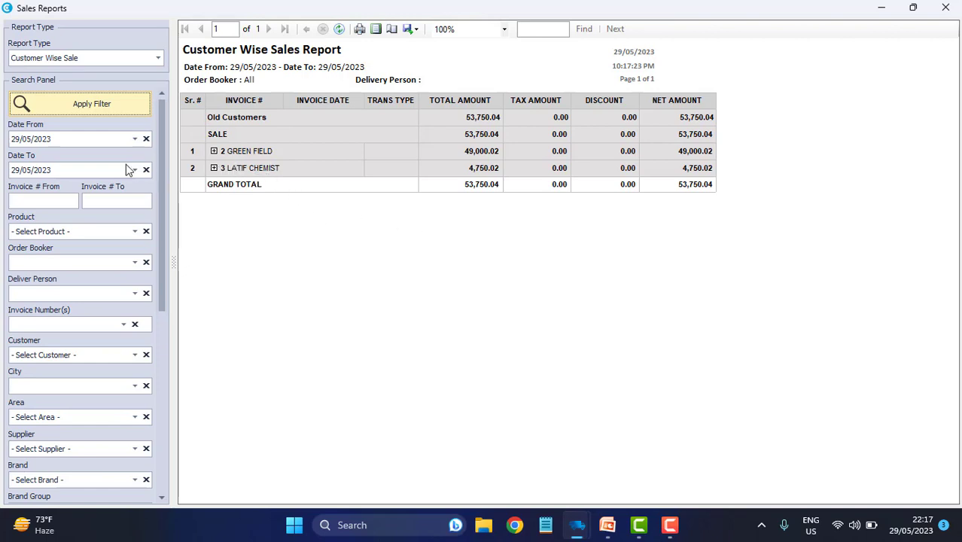
click(20, 141)
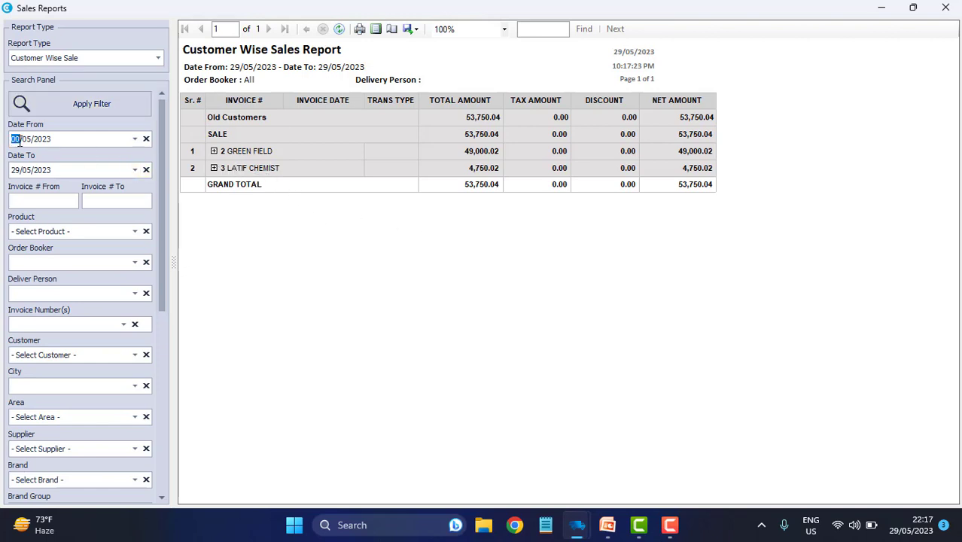
text(01)
click(87, 106)
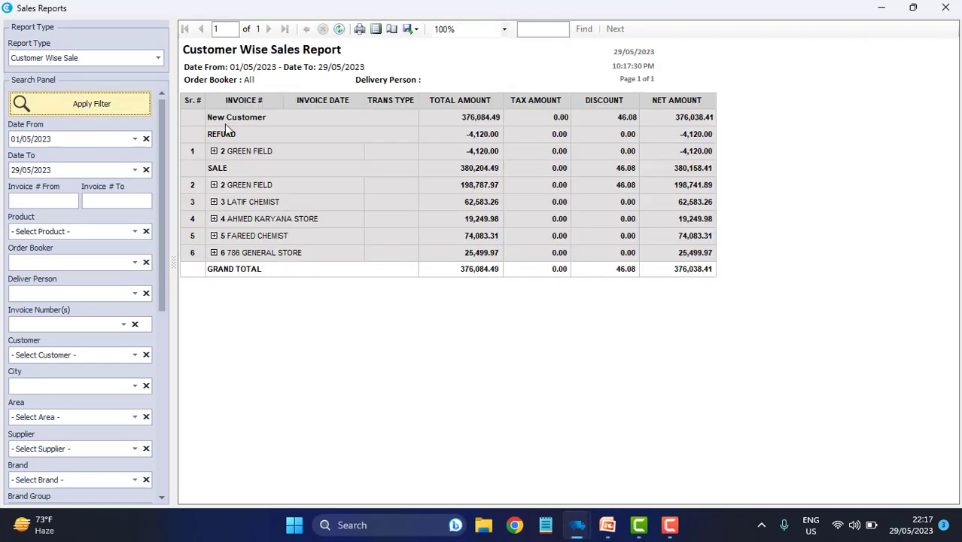
Expand GREEN FIELD under Sale and its invoices 4, 12 and 14 to examine the product lines sold
click(214, 185)
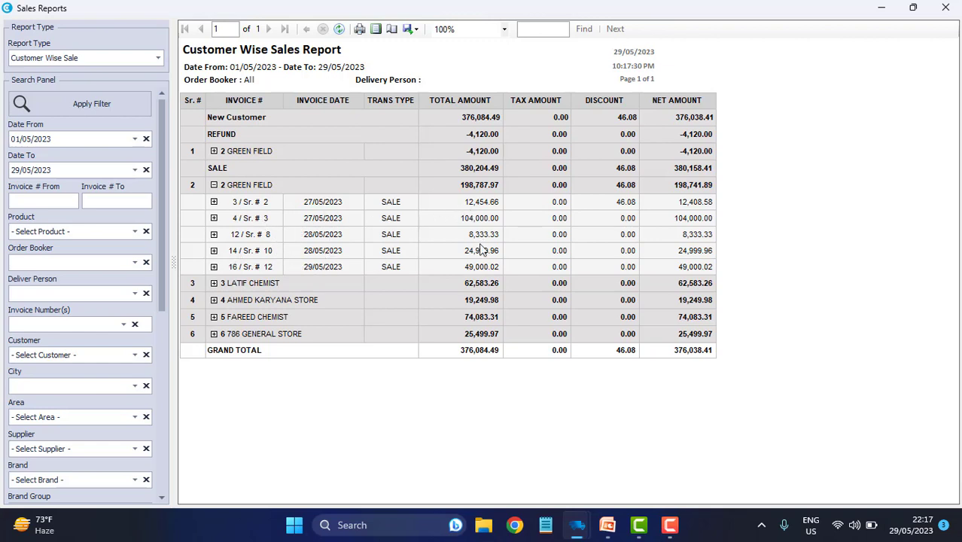
click(214, 217)
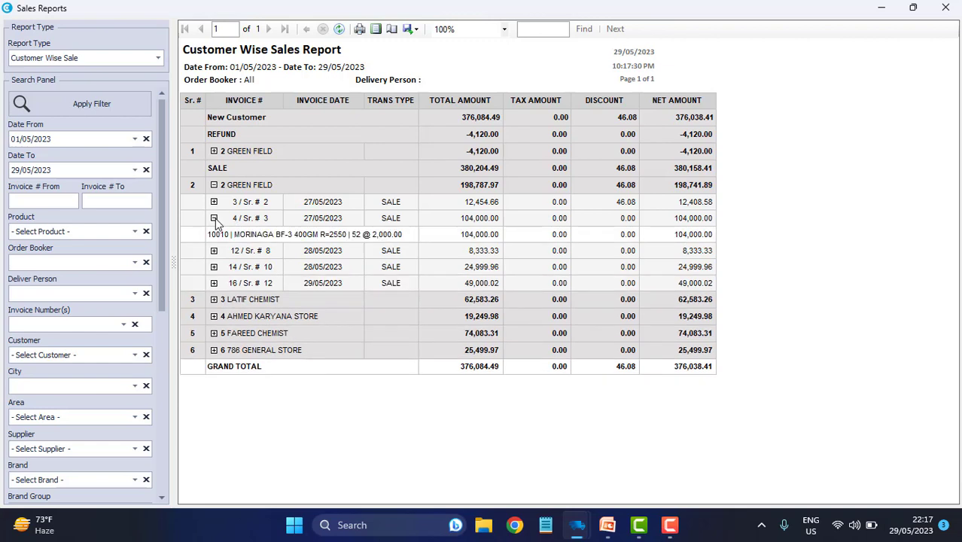
click(214, 250)
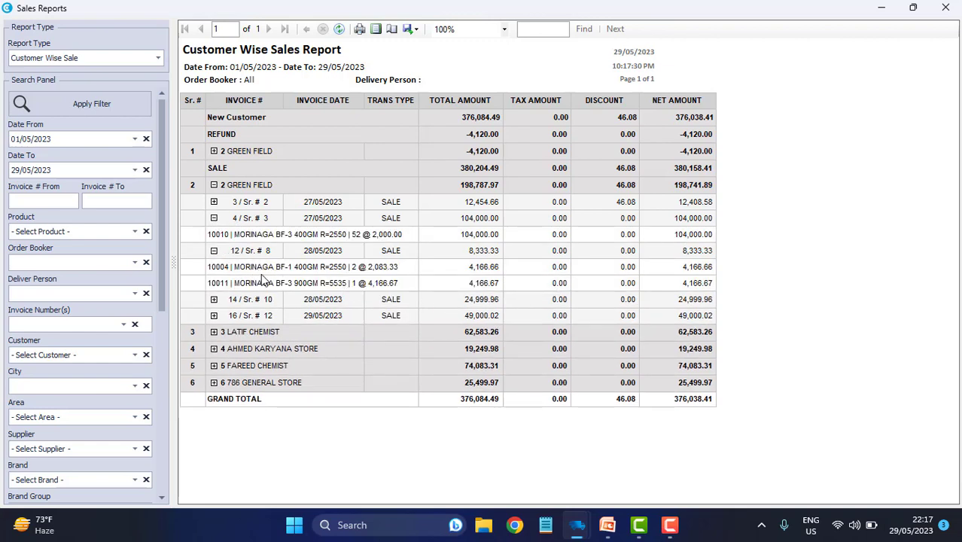
click(213, 298)
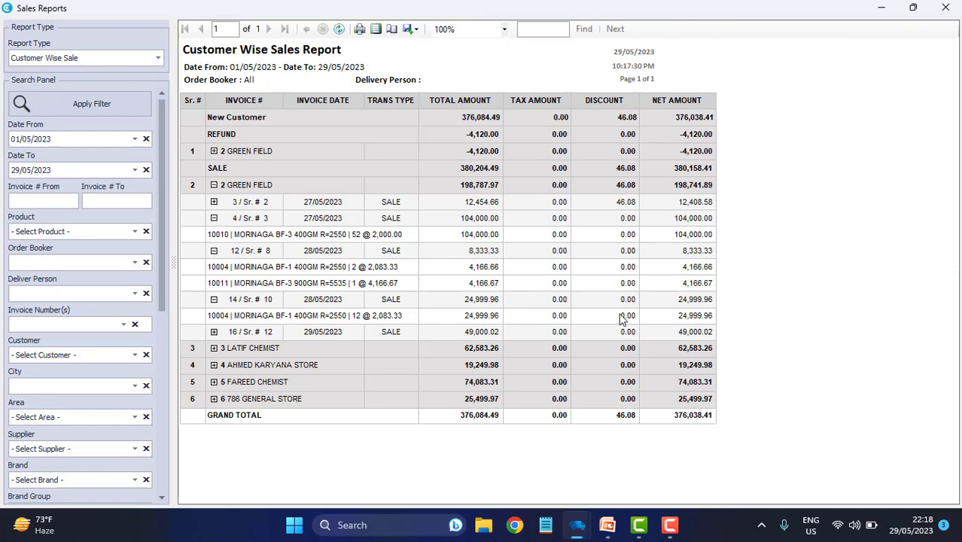
Switch to the PowerPoint training slides and go to slide 19 on viewing the customer ledger
click(608, 525)
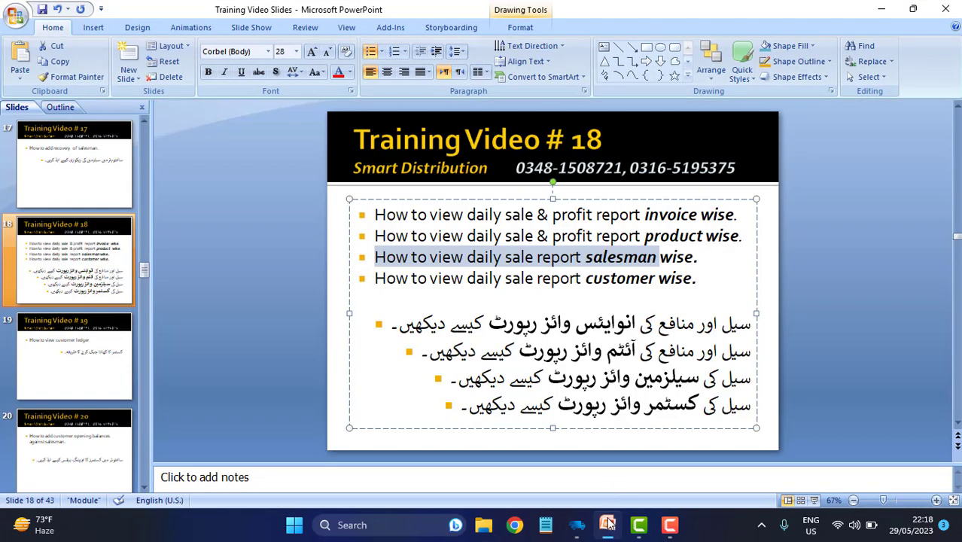
scroll(574, 298, down, 2)
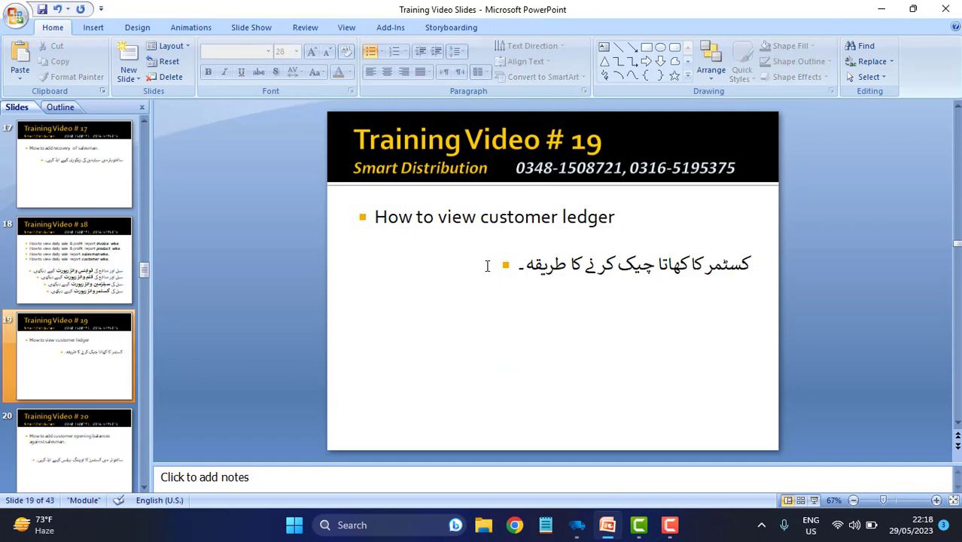